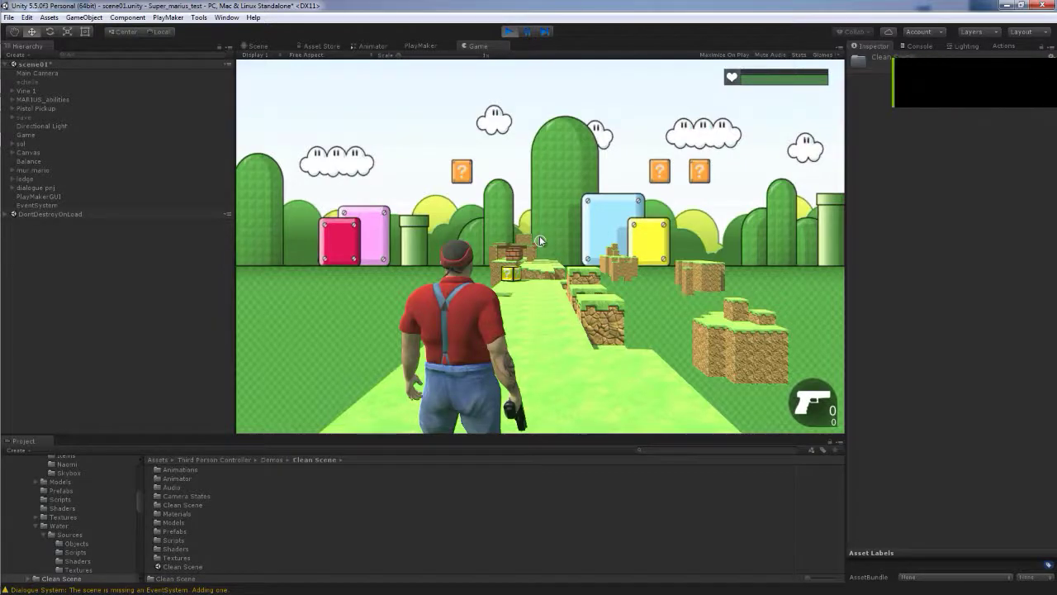
- Aim the pistol over Marius's shoulder, then run him forward along the block path
right_click(499, 312)
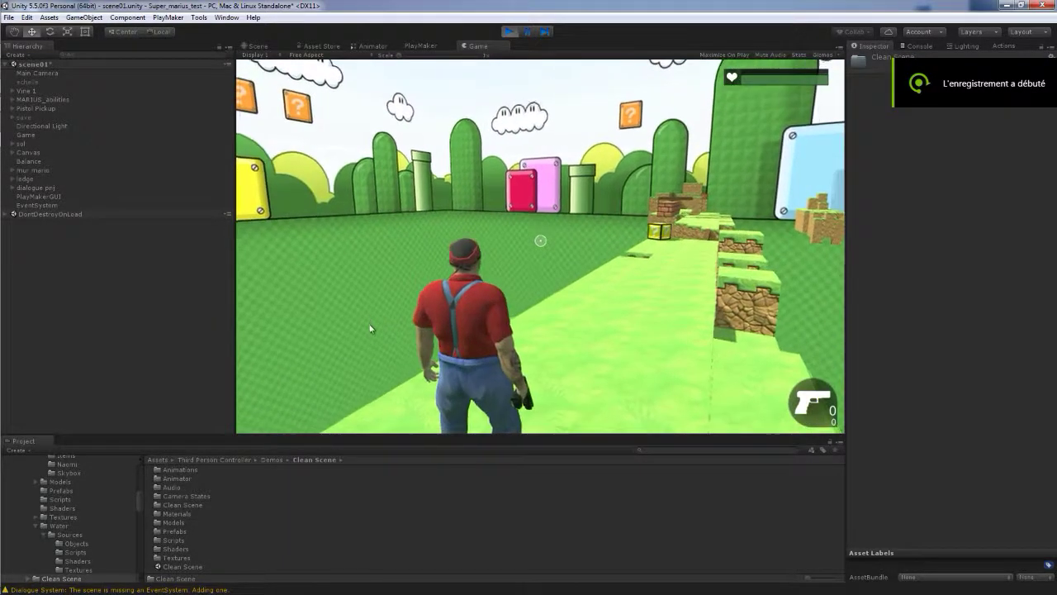
key("w")
key("w")
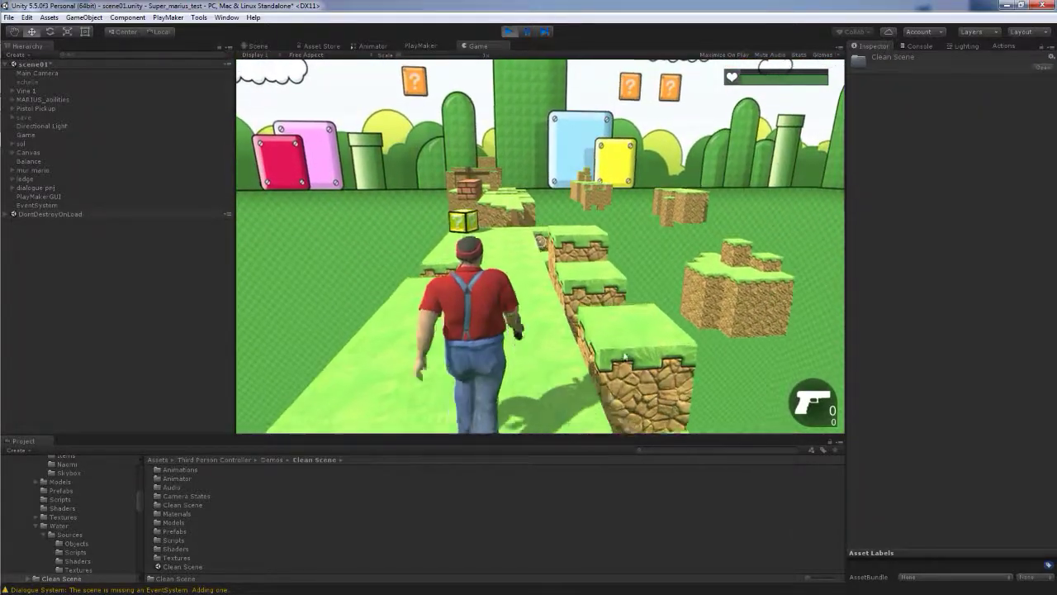
mouse_move(2, 391)
key("w")
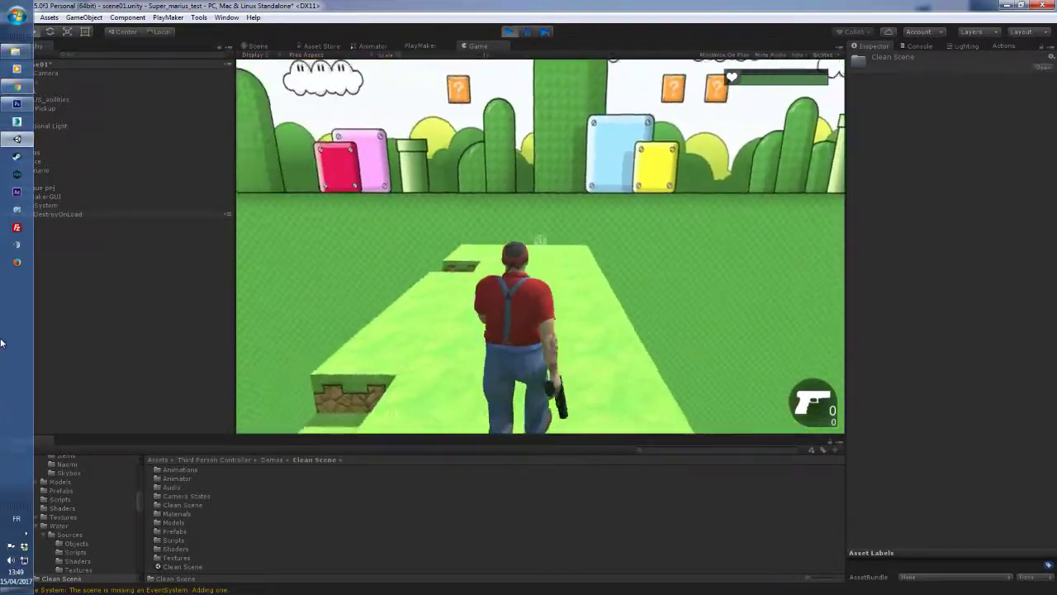
key("w")
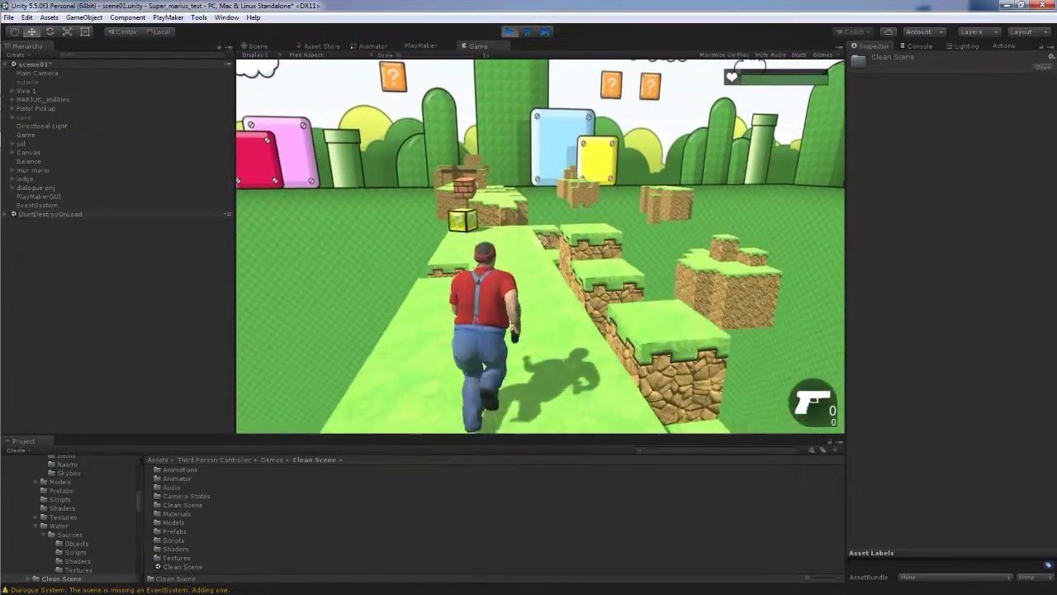
- Use the weapon wheel, switching Marius from pistol to fist and back, while walking toward the ? block
key("Tab")
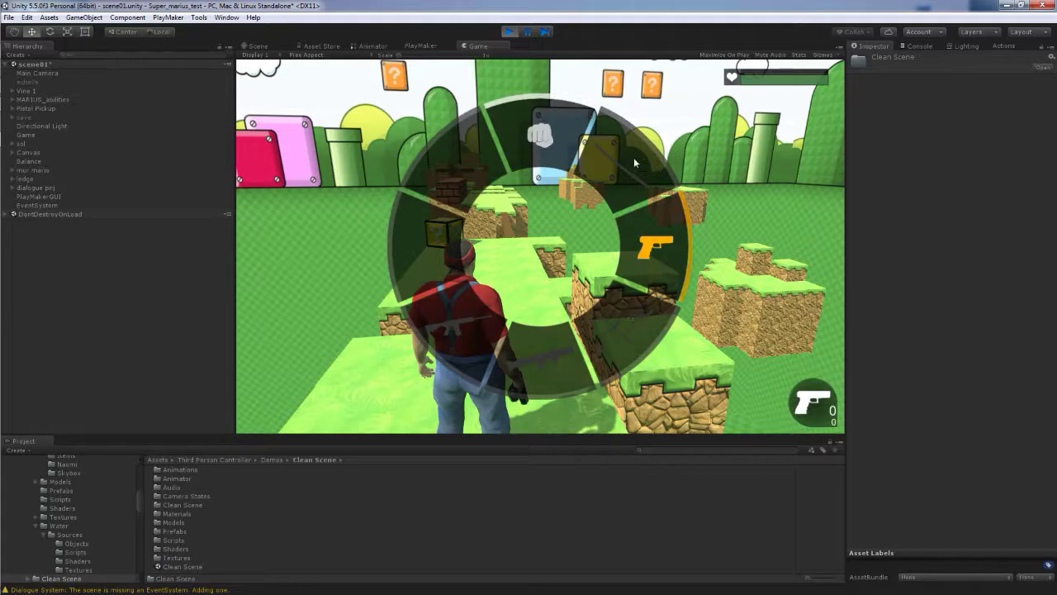
key("Tab")
key("Tab")
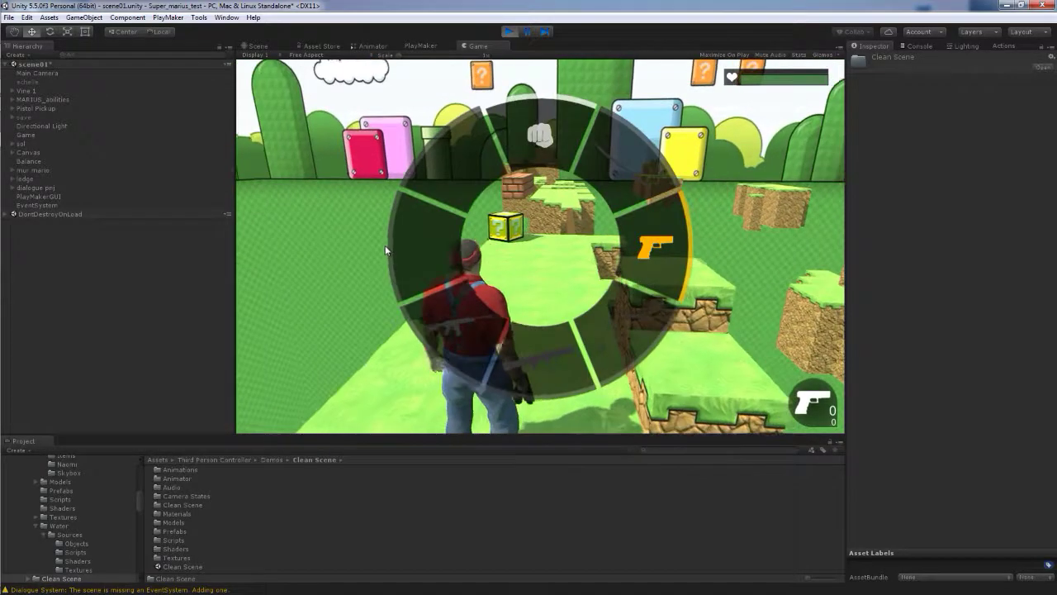
key("Tab")
key("w")
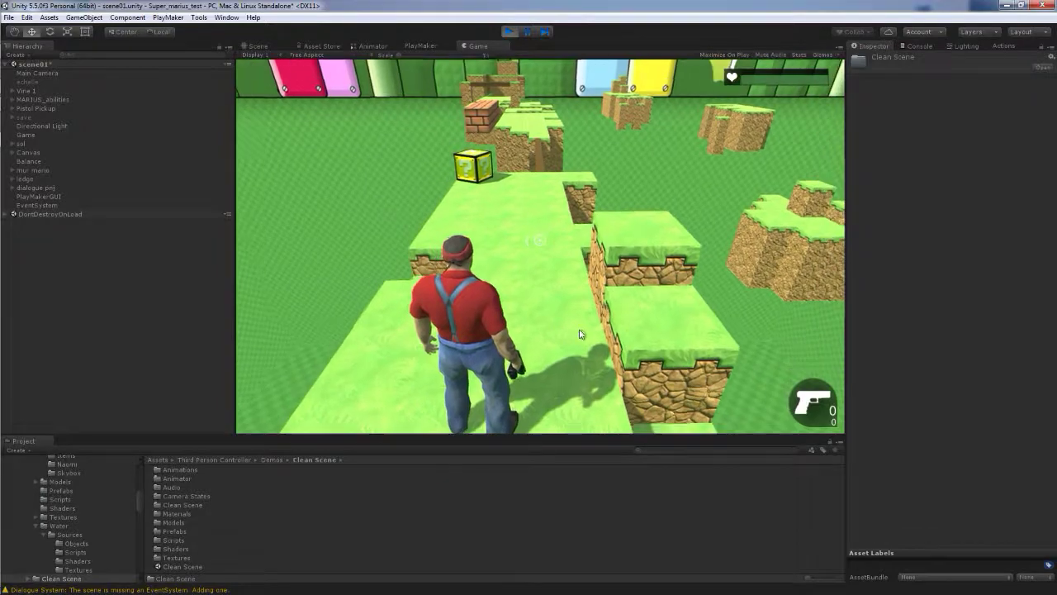
key("w")
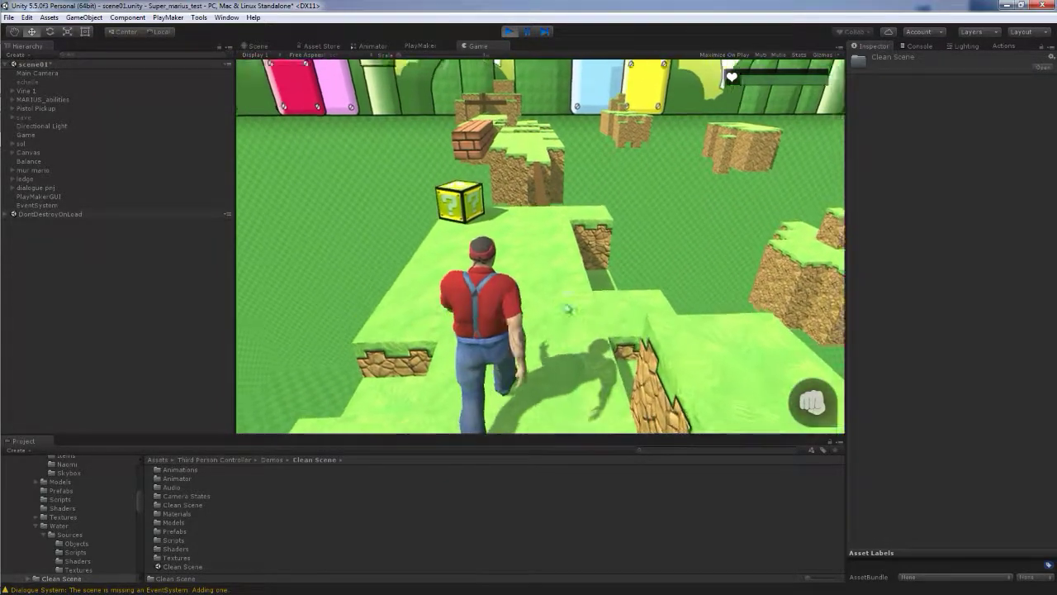
key("w")
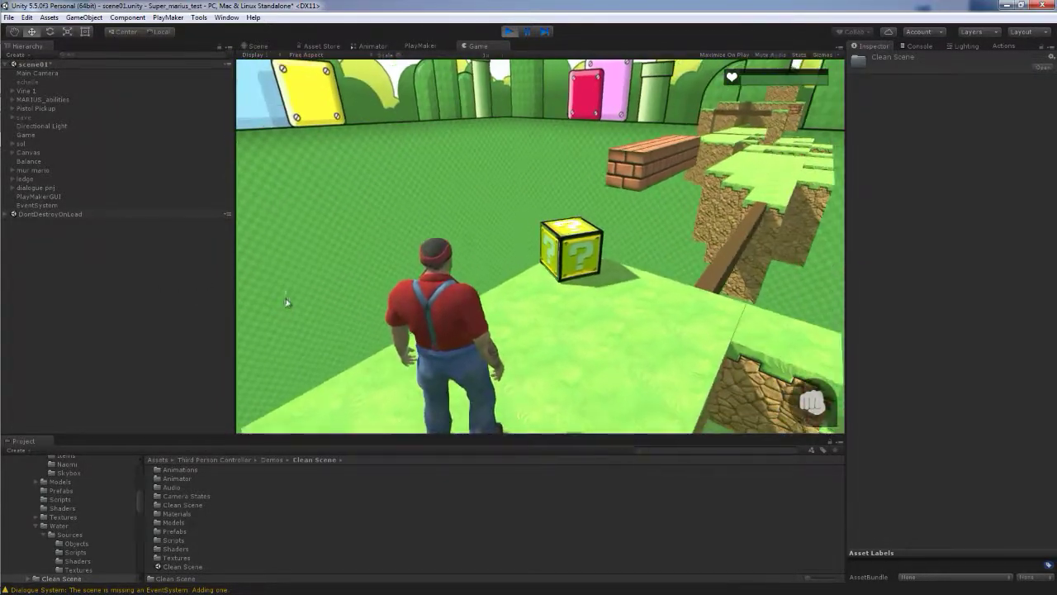
- Keep running toward the brick platforms as the camera turns, then stop the playtest
key("w")
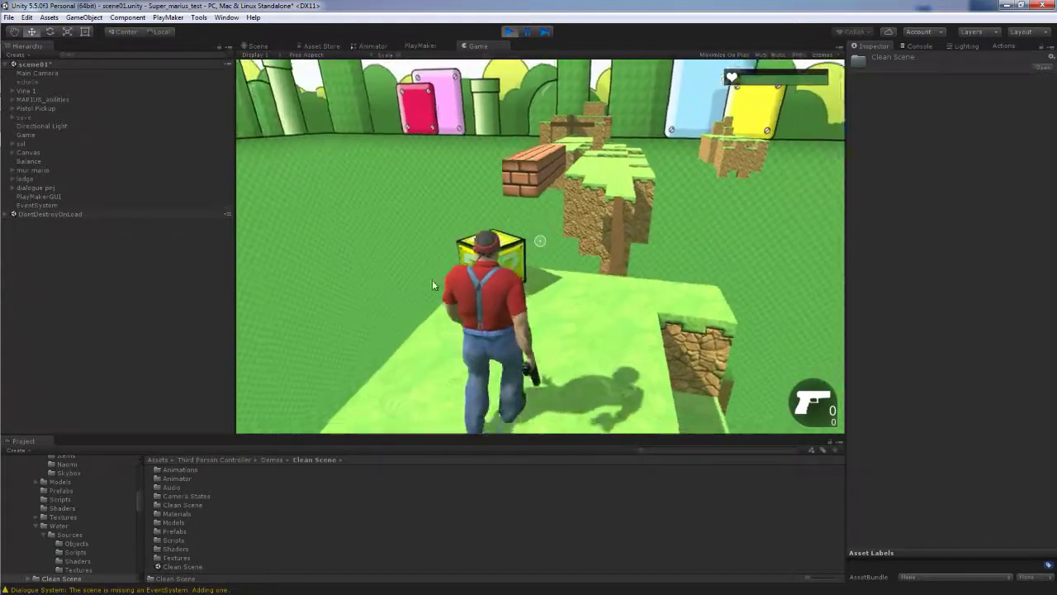
mouse_move(1, 215)
key("w")
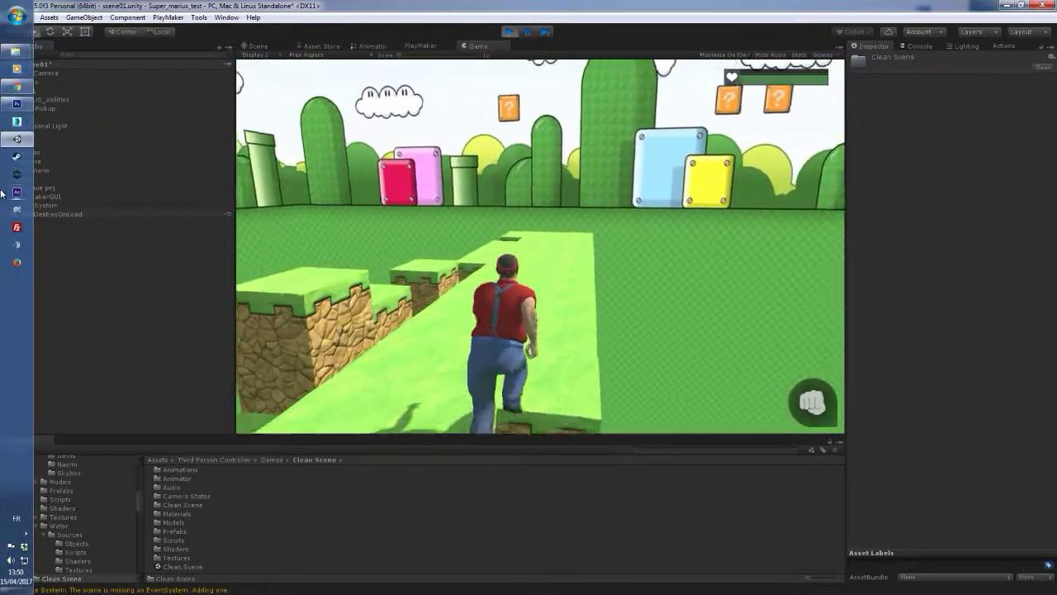
key("w")
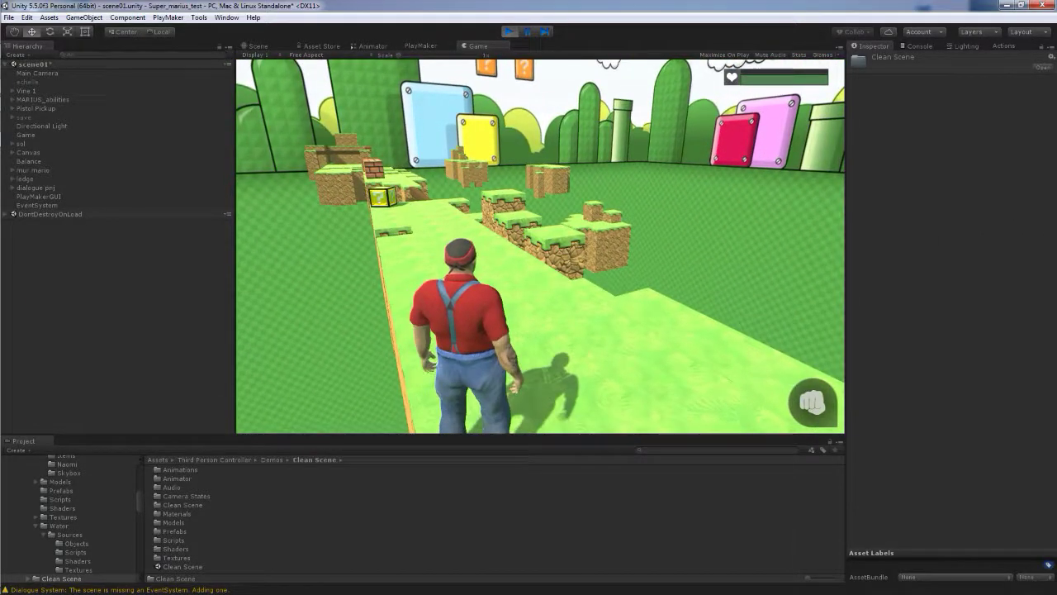
key("super")
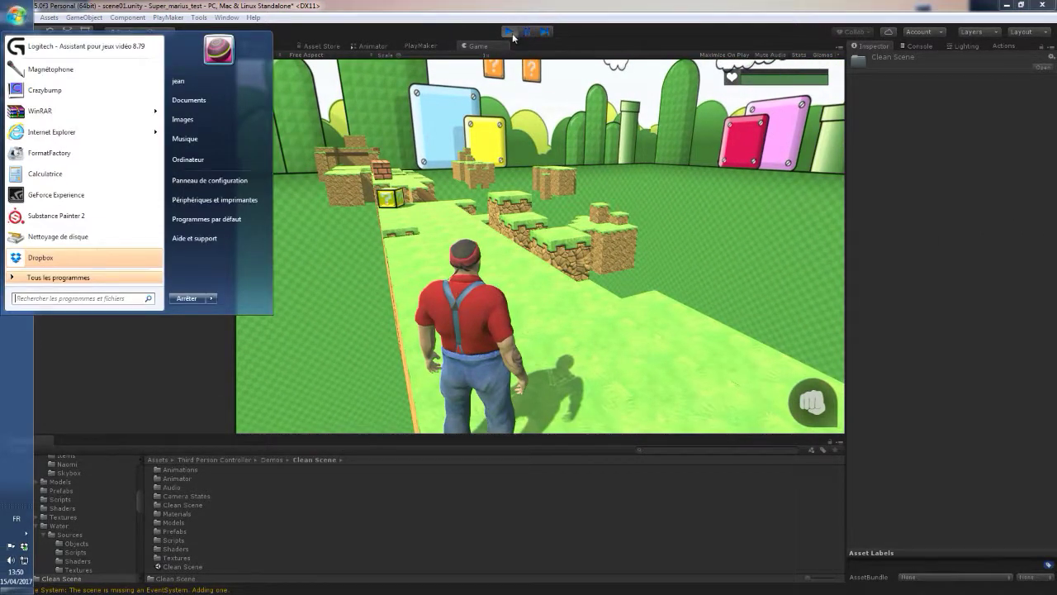
left_click(508, 32)
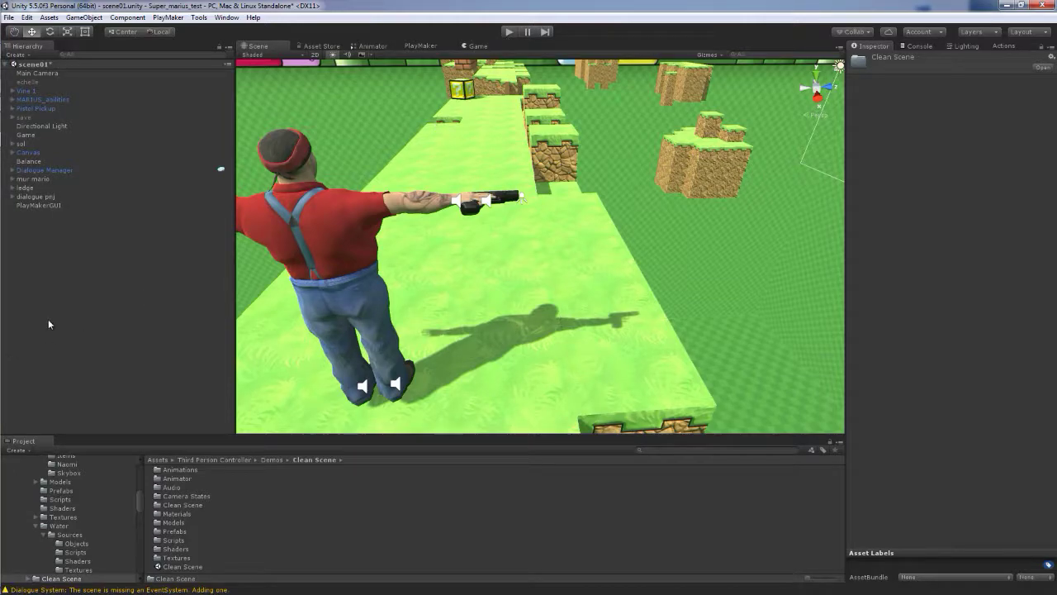
- Load the Clean Scene demo scene from the Project panel, leaving scene01's changes unsaved
left_click(183, 566)
double_click(186, 567)
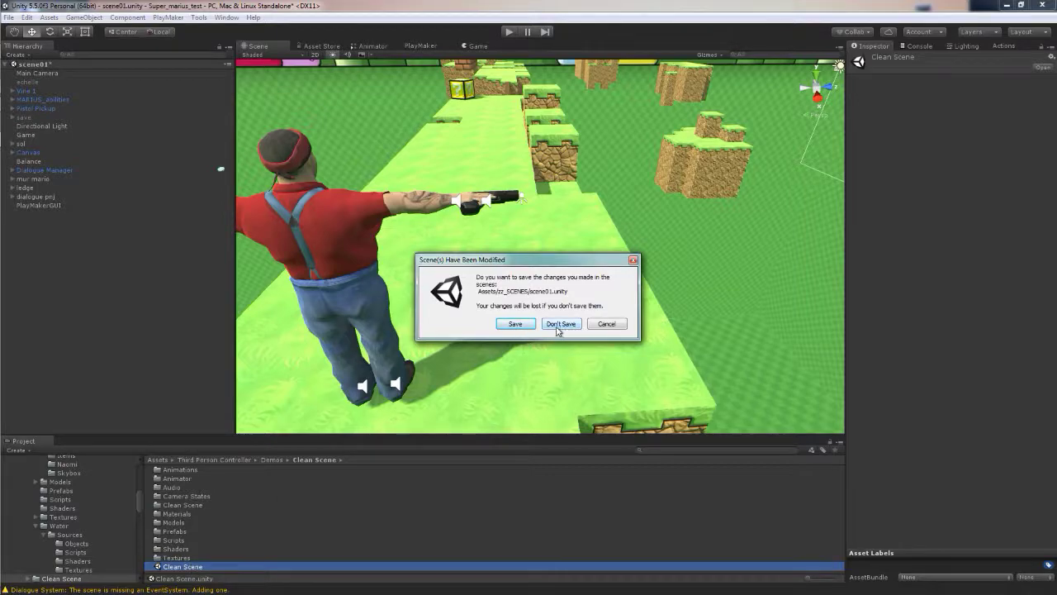
left_click(516, 324)
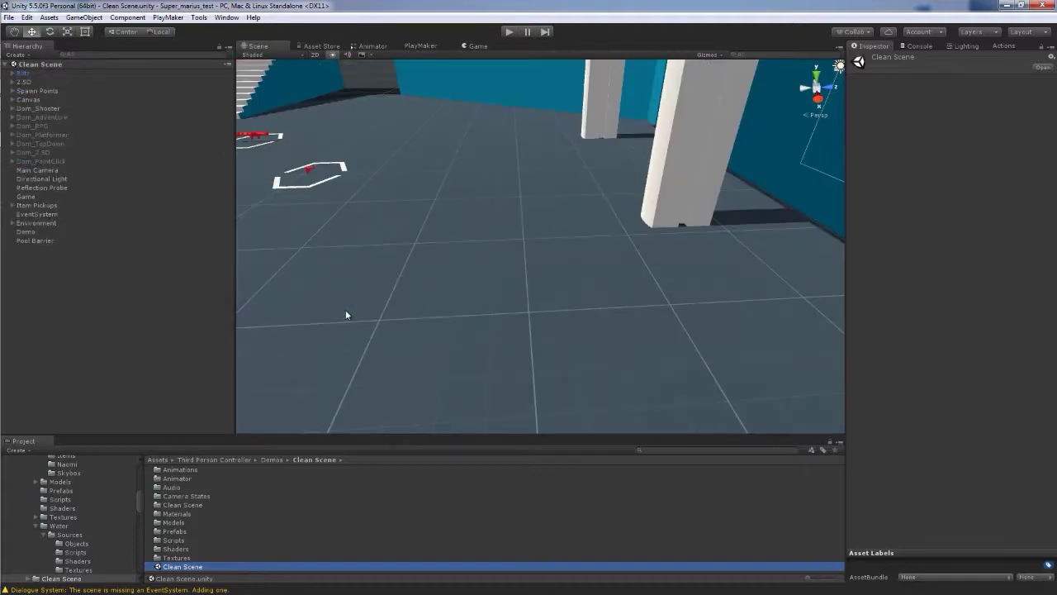
- Save the Clean Scene's Canvas as a prefab in Assets/PREFAB
left_click(22, 100)
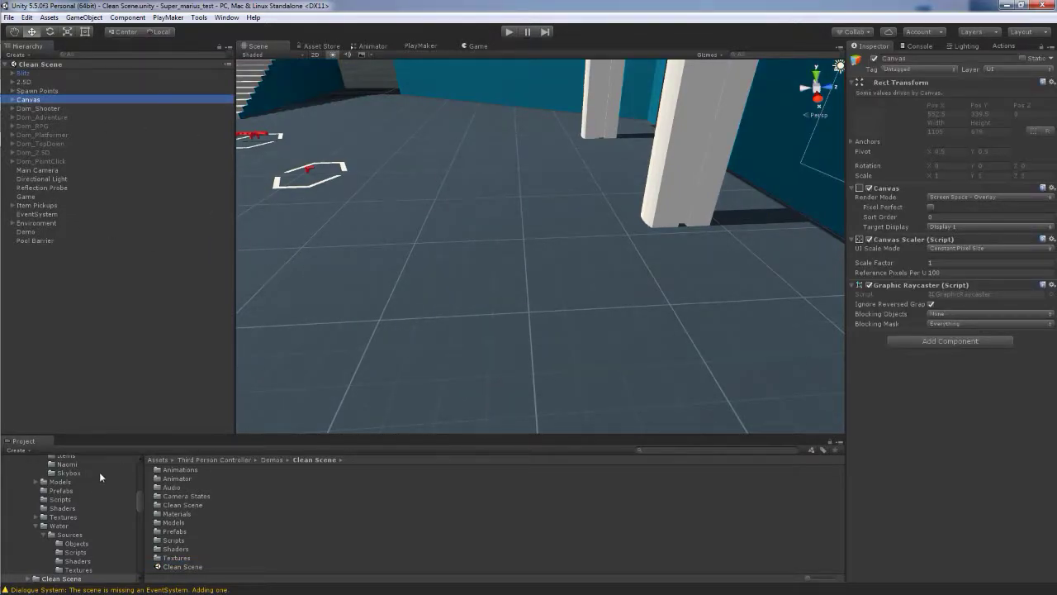
scroll(84, 487, "up", 10)
left_click(43, 533)
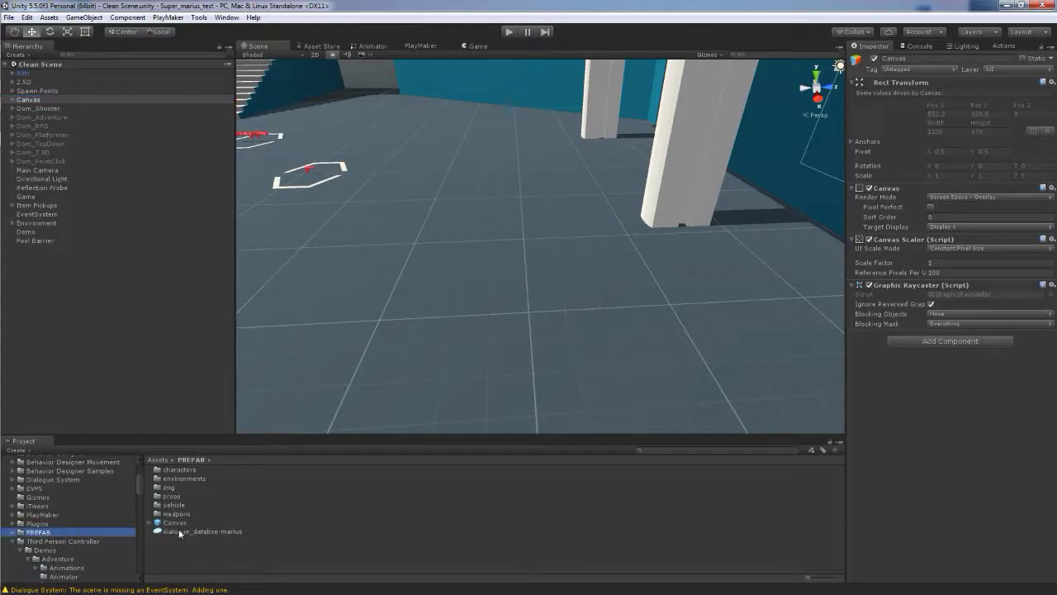
mouse_move(38, 100)
left_mouse_down()
mouse_move(205, 572)
mouse_move(153, 304)
mouse_move(184, 421)
left_mouse_up()
left_click(156, 339)
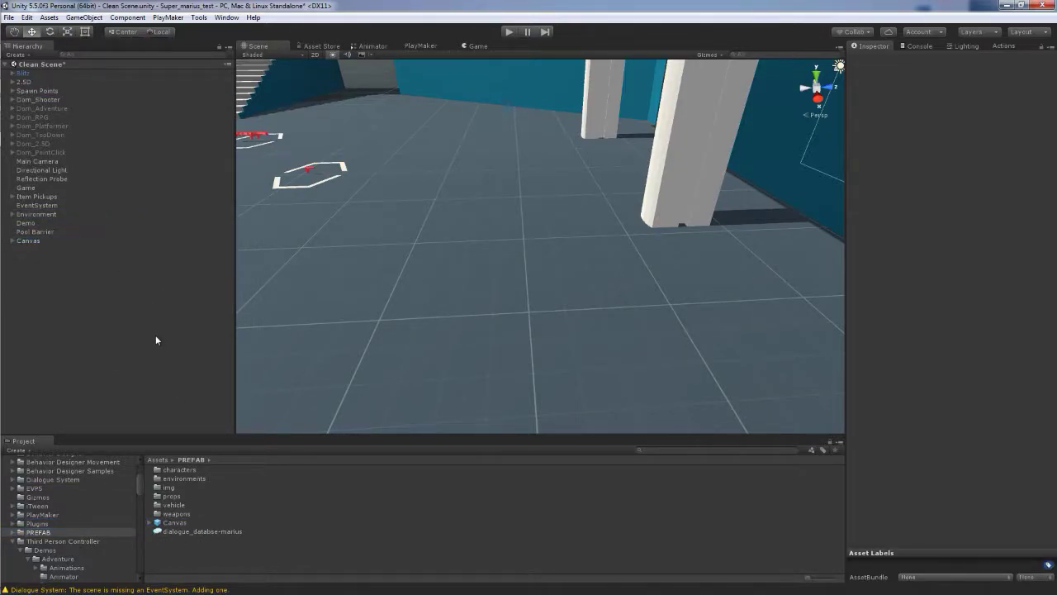
left_click(174, 522)
- Open scene01 from the zz_SCENES folder
left_click(36, 567)
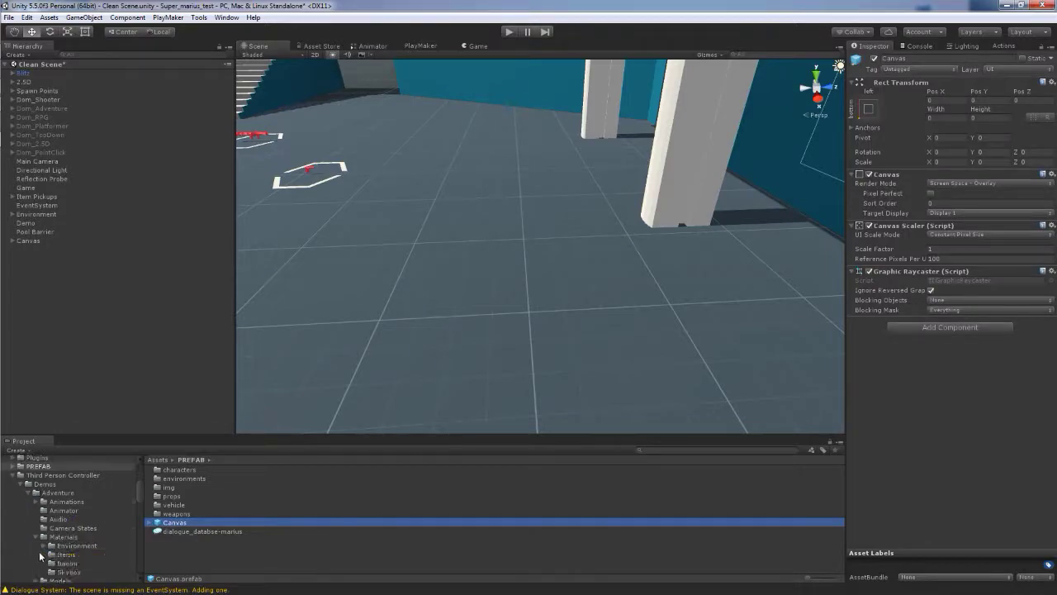
scroll(76, 539, "down", 5)
scroll(69, 550, "down", 5)
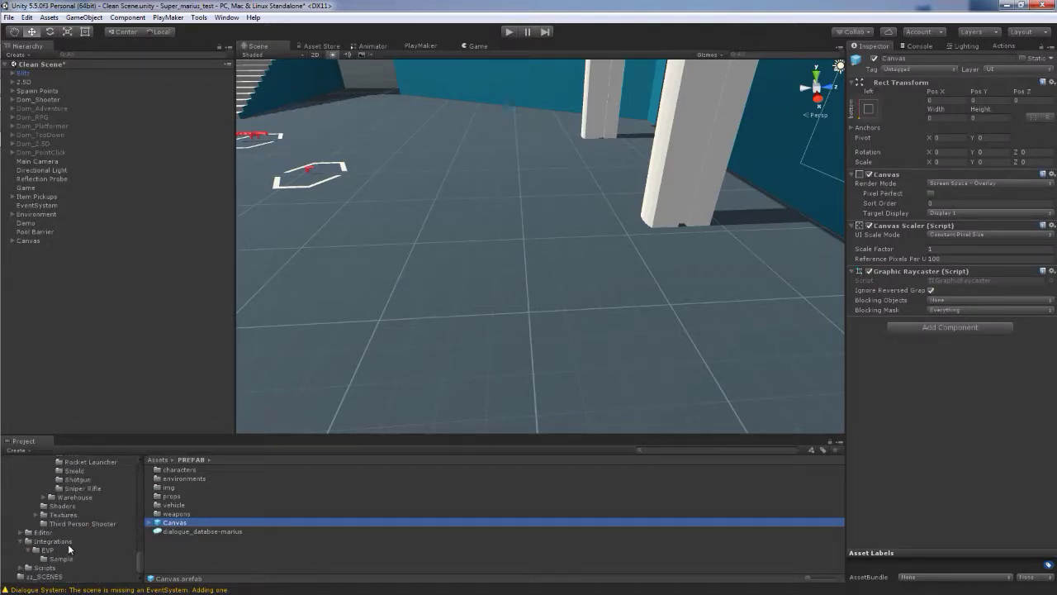
left_click(45, 576)
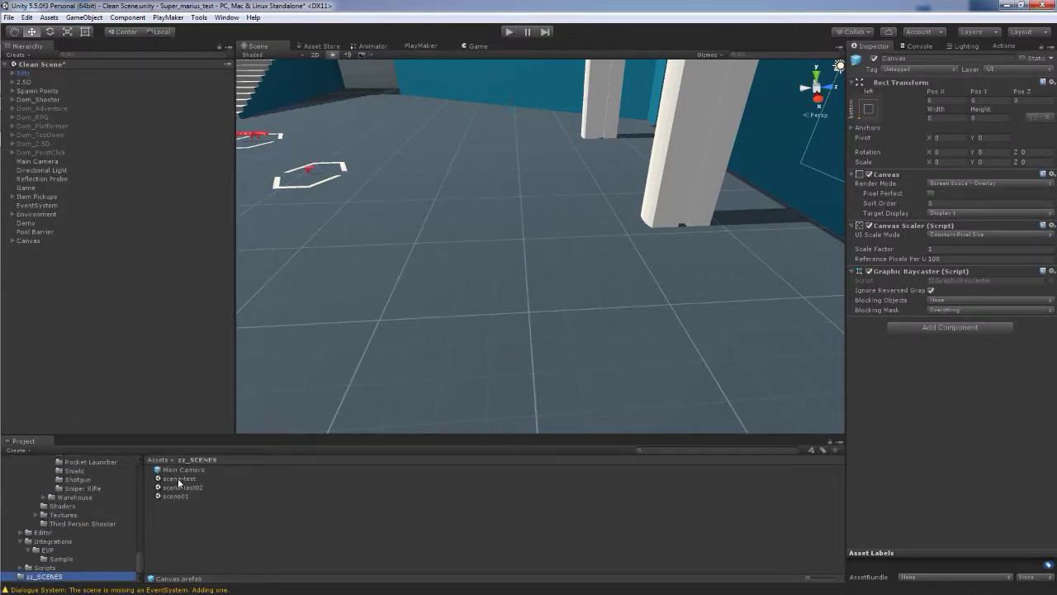
double_click(175, 496)
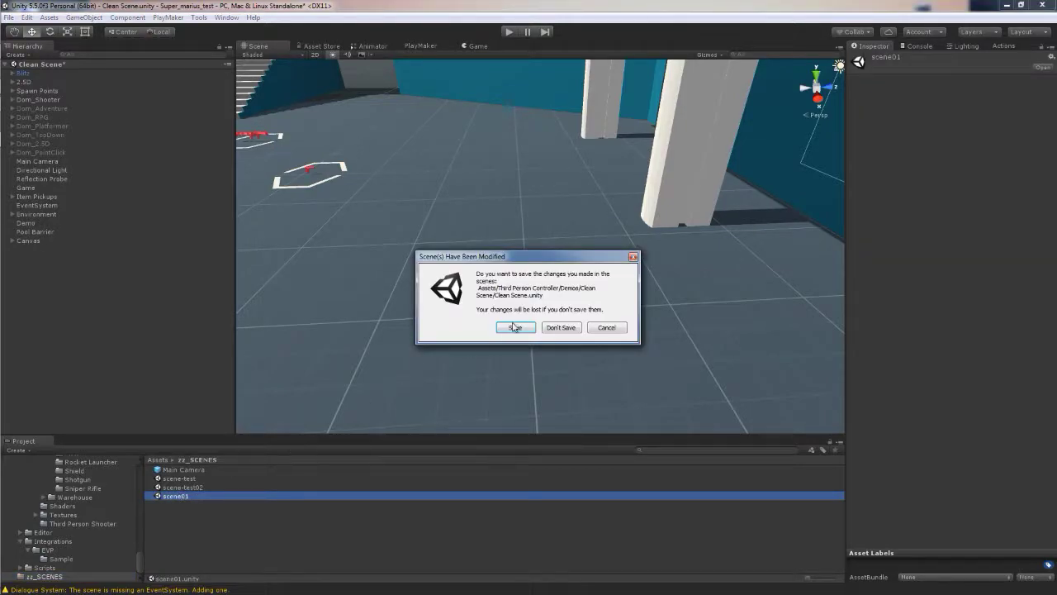
- Load scene01 without saving Clean Scene and delete scene01's old Canvas
left_click(556, 327)
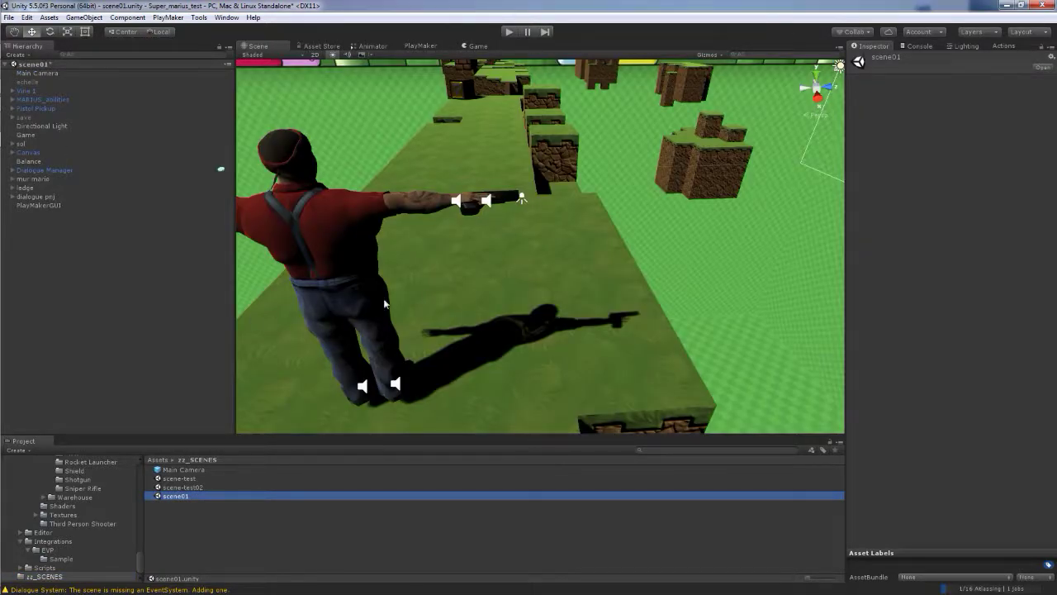
mouse_move(7, 166)
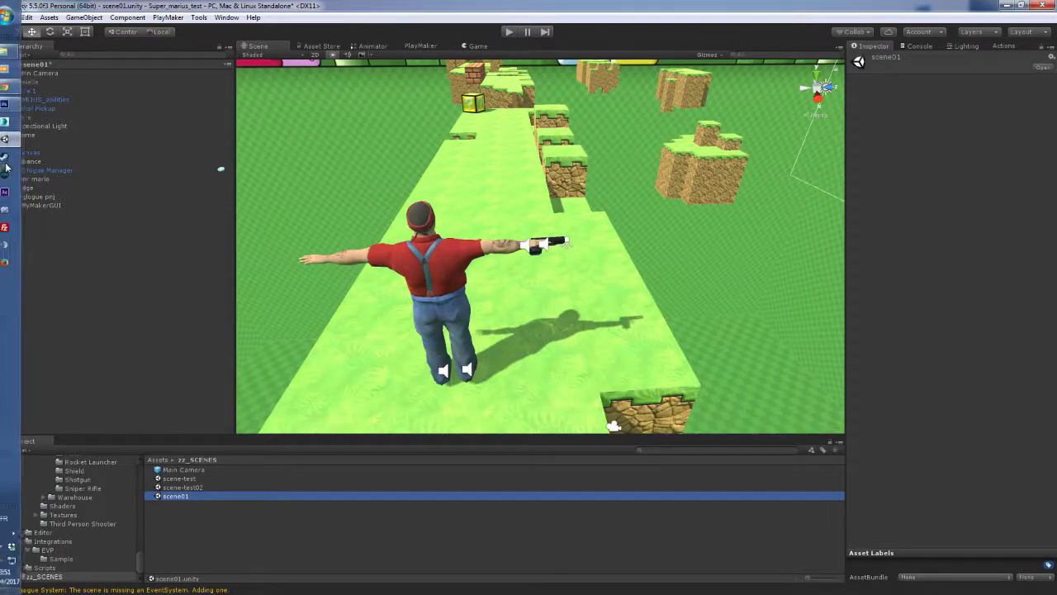
left_click(37, 153)
key("Delete")
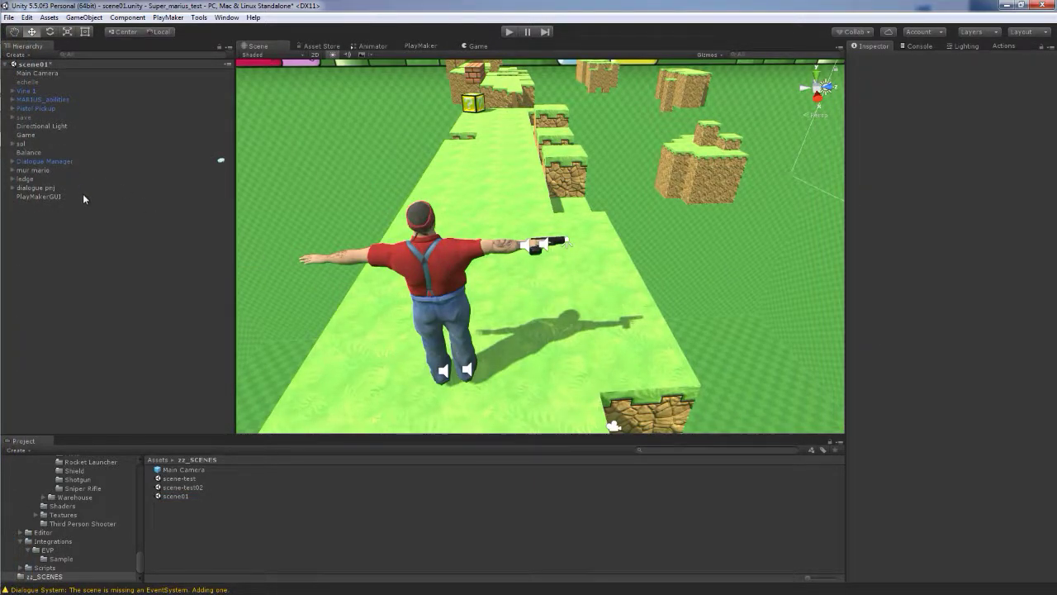
- Expand MARIUS_abilities' rig down through the right leg bones, then collapse the right upper leg
left_click(13, 99)
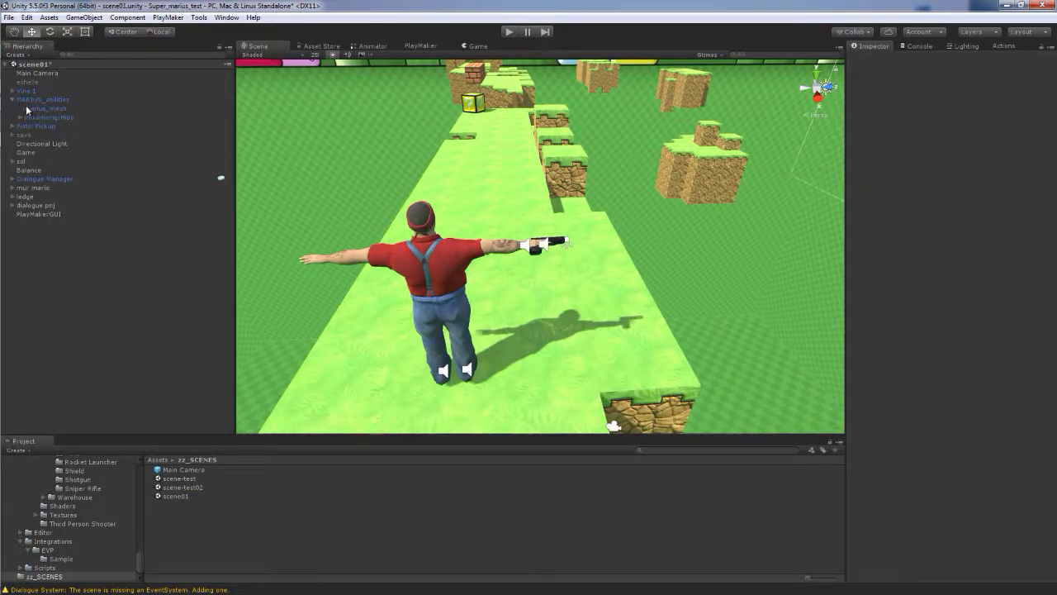
left_click(21, 117)
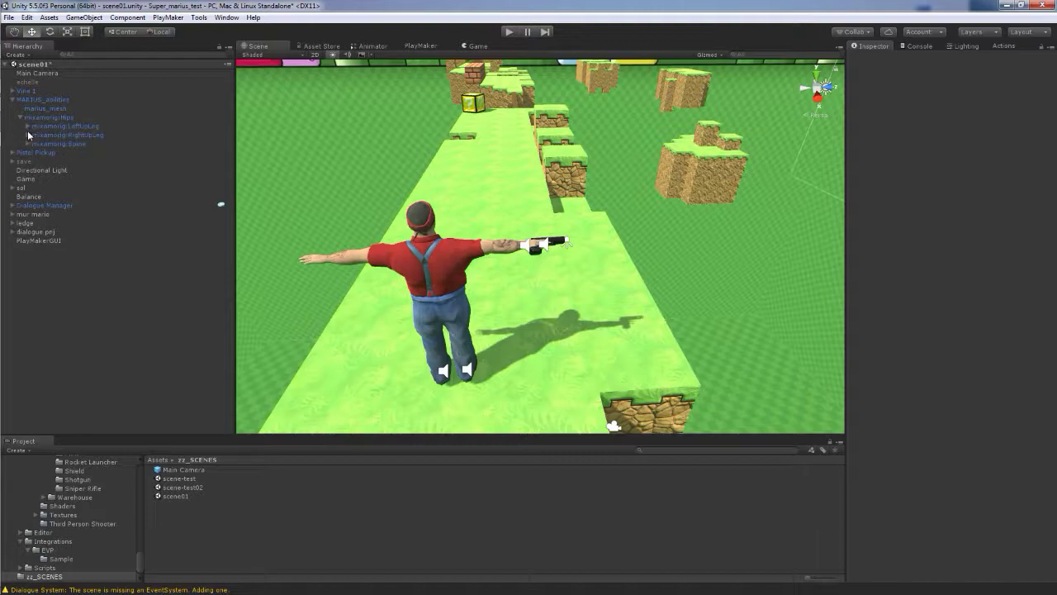
left_click(27, 135)
left_click(35, 145)
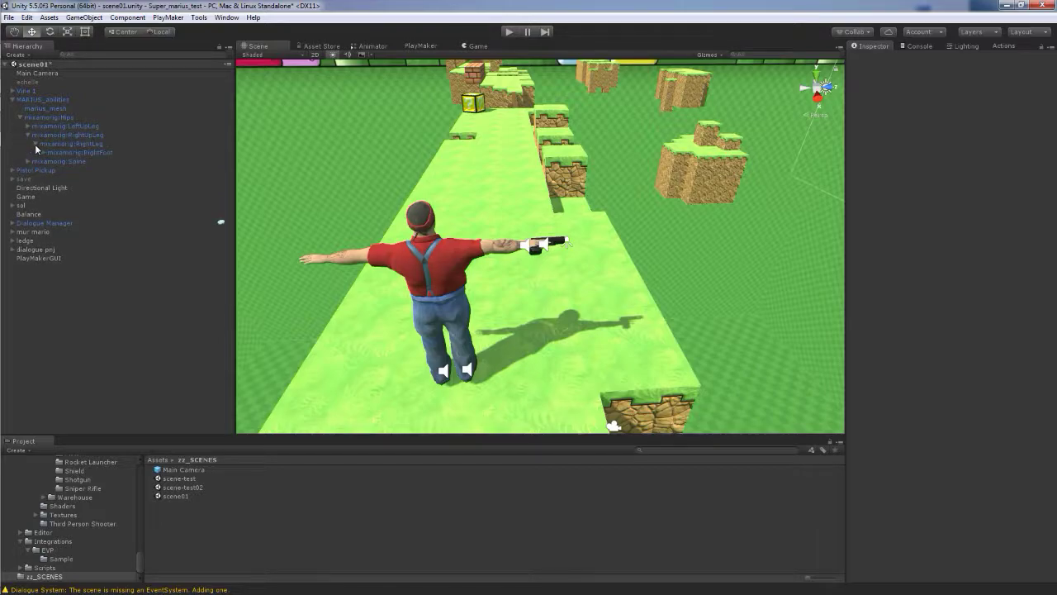
left_click(43, 154)
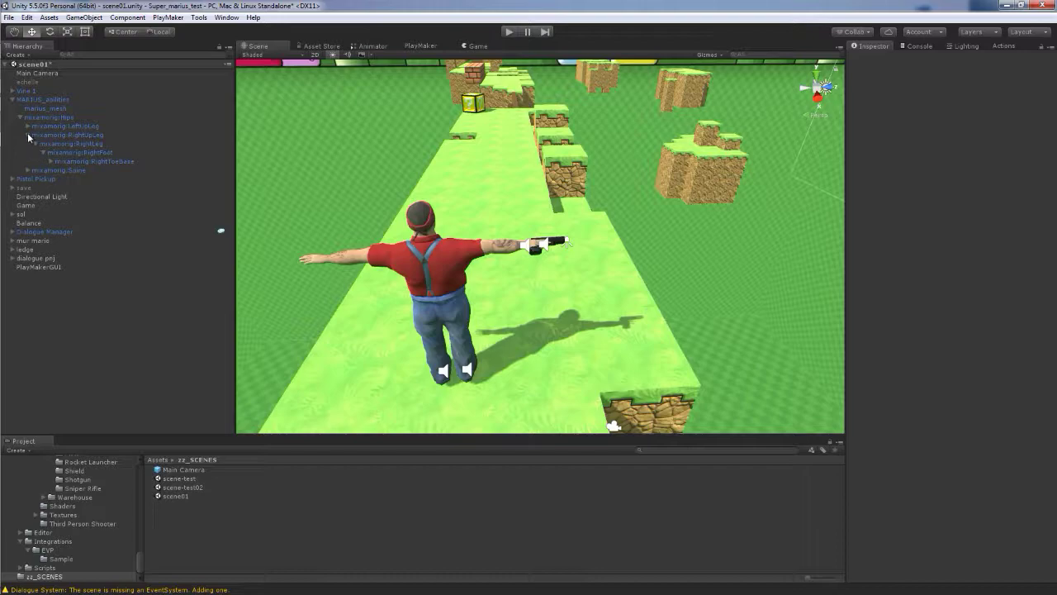
left_click(27, 135)
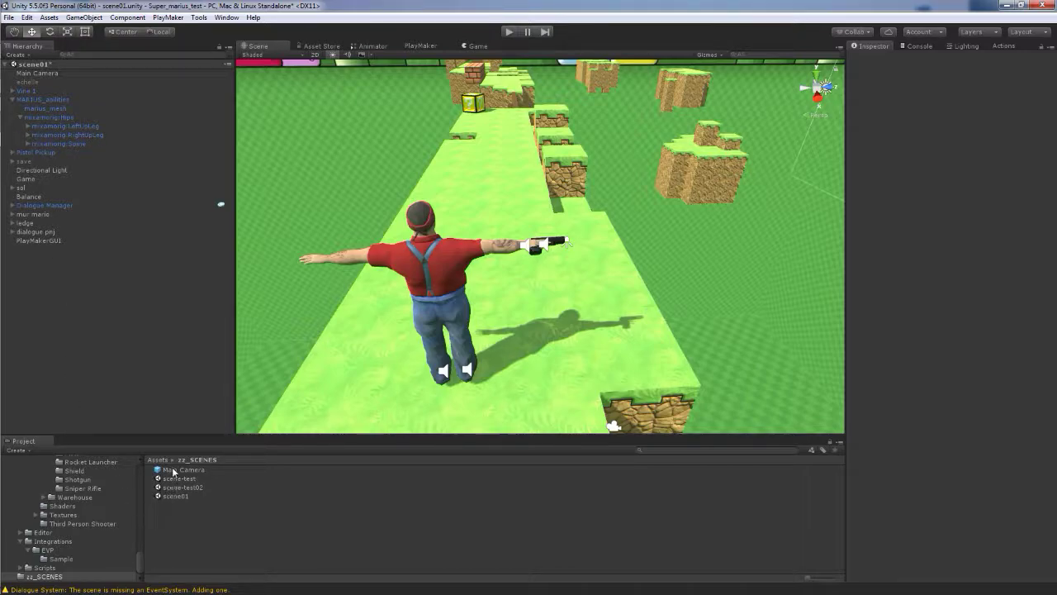
- Select the Canvas prefab in the PREFAB folder
scroll(79, 547, "up", 3)
scroll(77, 546, "up", 3)
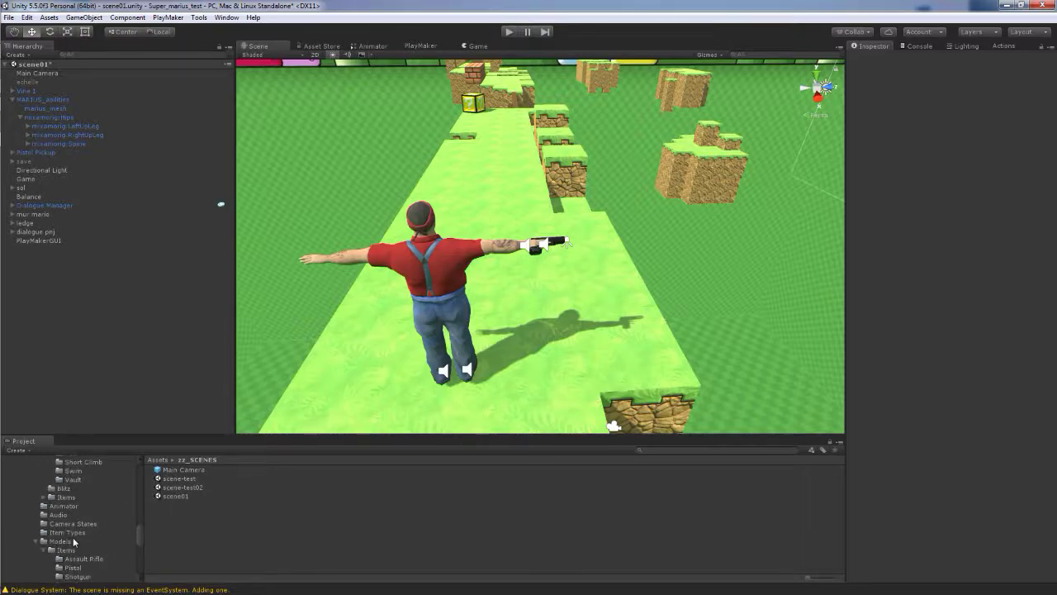
scroll(75, 542, "up", 3)
scroll(73, 541, "up", 3)
scroll(73, 541, "up", 3)
scroll(56, 520, "up", 3)
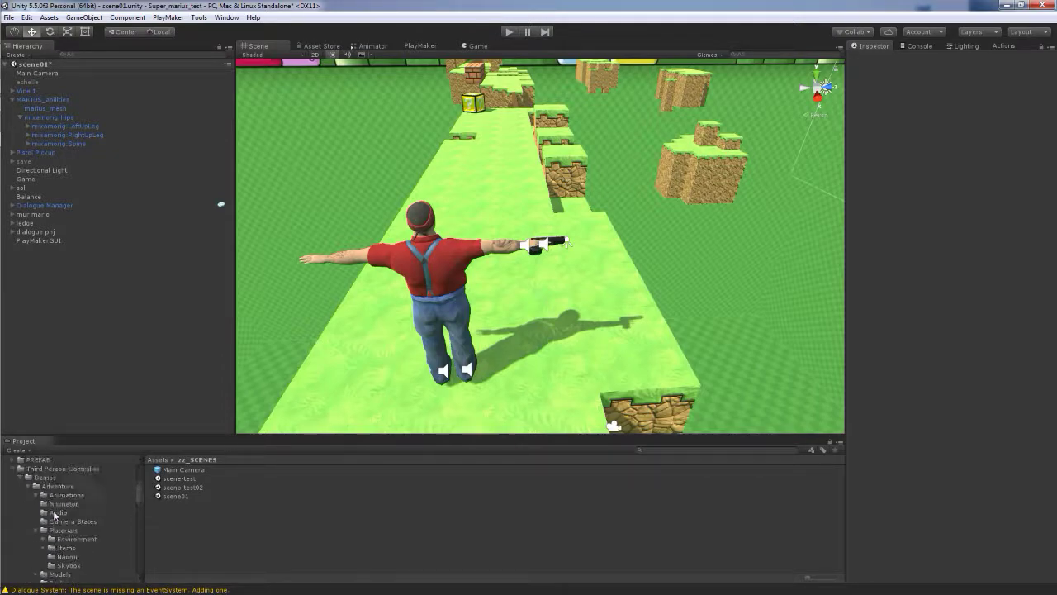
scroll(54, 517, "up", 3)
scroll(38, 536, "up", 3)
left_click(84, 494)
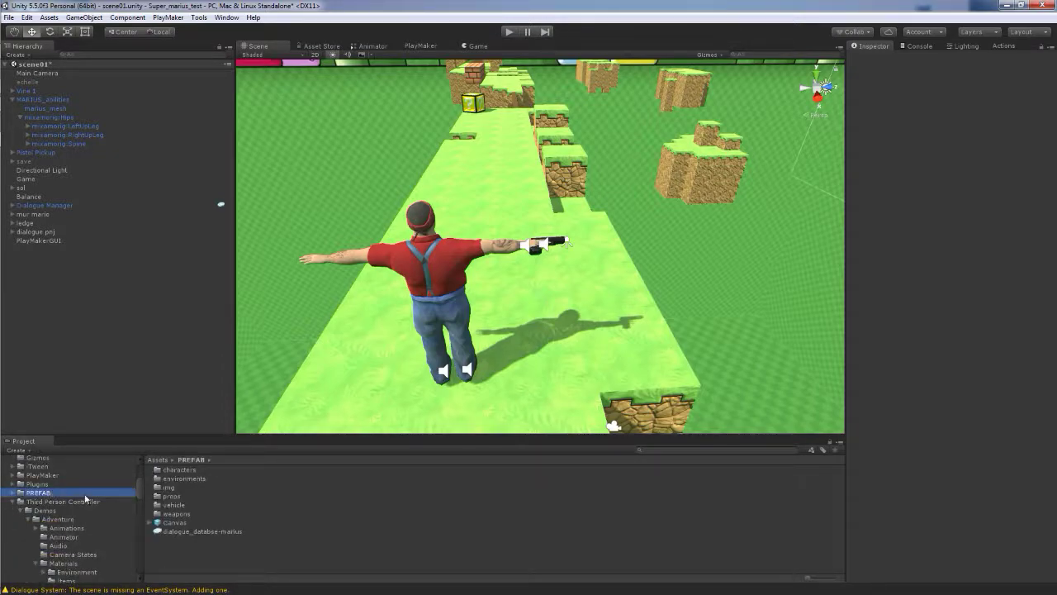
left_click(174, 523)
- Add the Canvas prefab to scene01 and frame its weapon wheel in the Scene view
left_click_drag(184, 527, 64, 332)
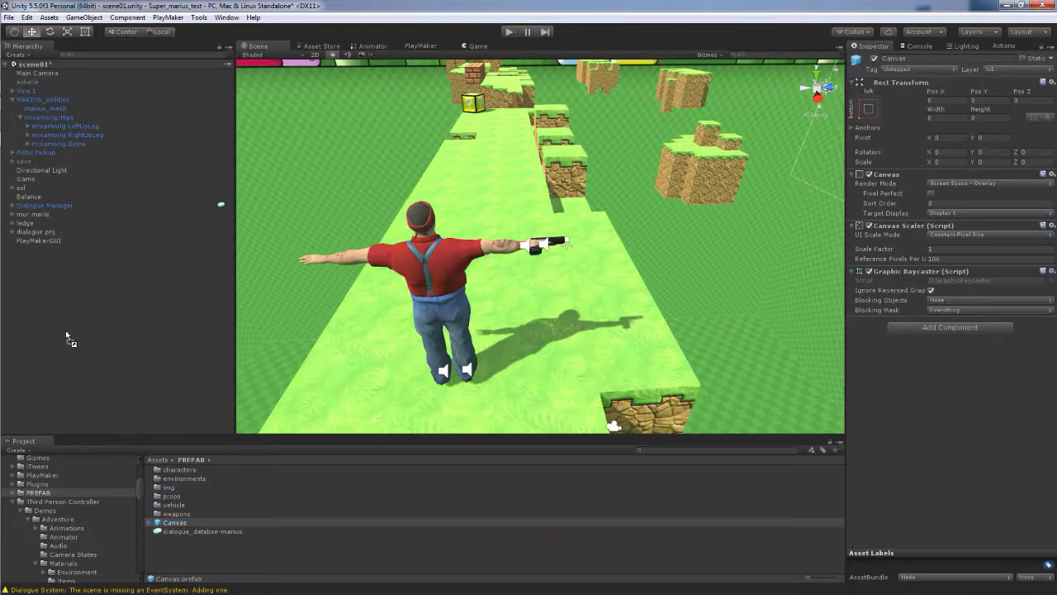
left_click(12, 249)
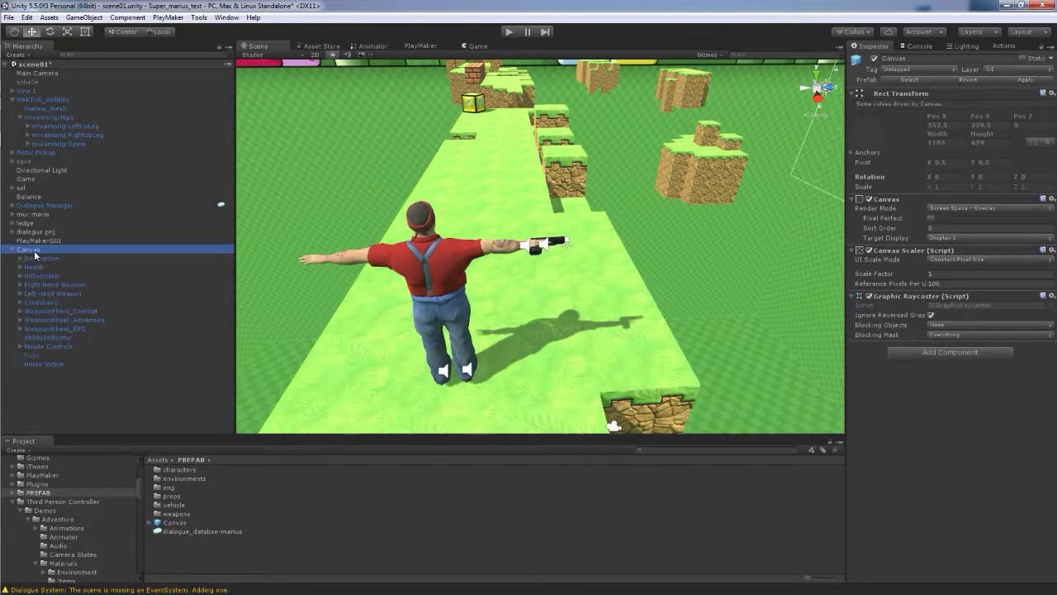
double_click(38, 249)
middle_click_drag(533, 280, 395, 241)
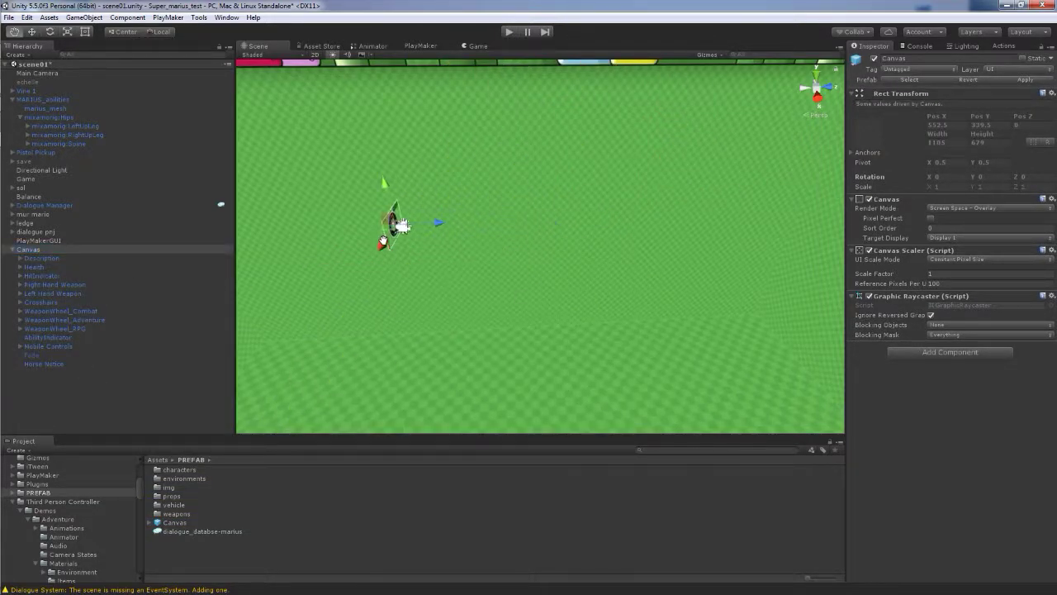
mouse_move(395, 244)
left_mouse_down("alt")
mouse_move(581, 252)
mouse_move(424, 290)
left_mouse_up("alt")
key("f")
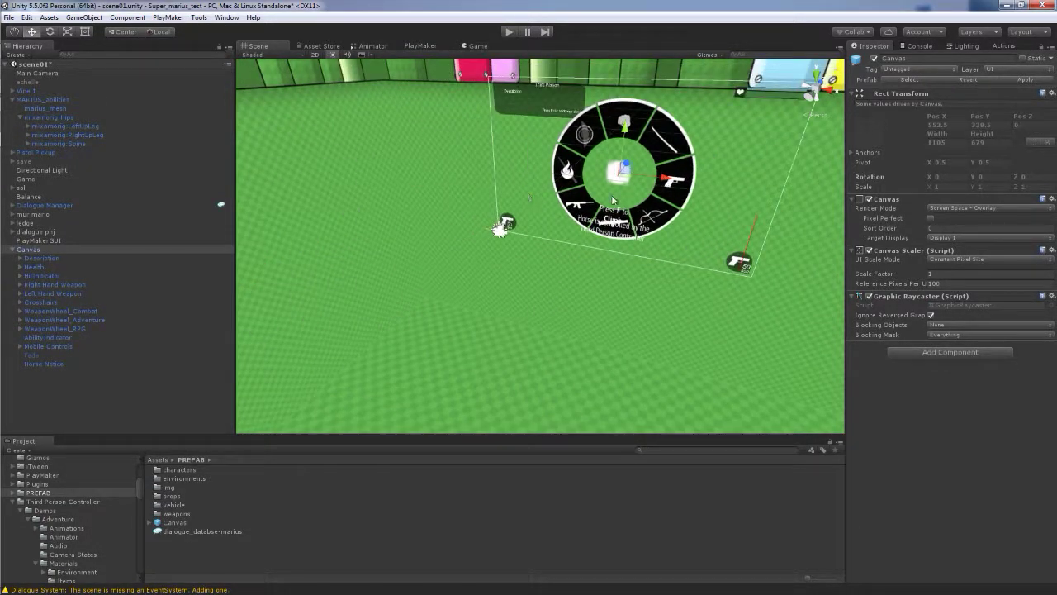
left_click_drag(613, 200, 631, 176, "alt")
scroll(631, 176, "up", 3)
scroll(507, 295, "up", 3)
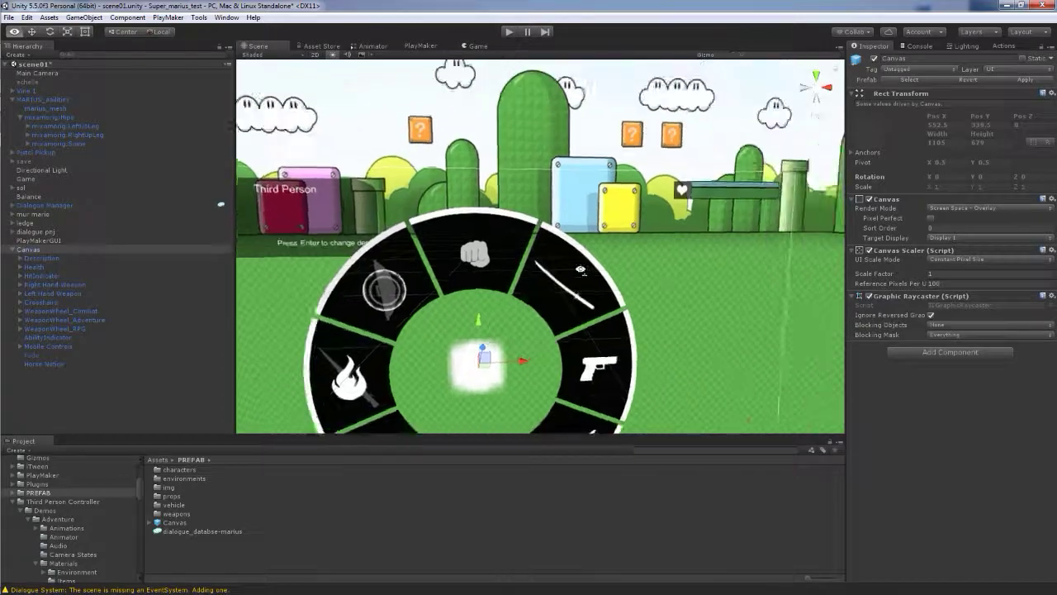
scroll(581, 271, "down", 5)
mouse_move(581, 270)
left_mouse_down("alt")
mouse_move(598, 247)
mouse_move(584, 238)
left_mouse_up("alt")
middle_click_drag(584, 238, 573, 283)
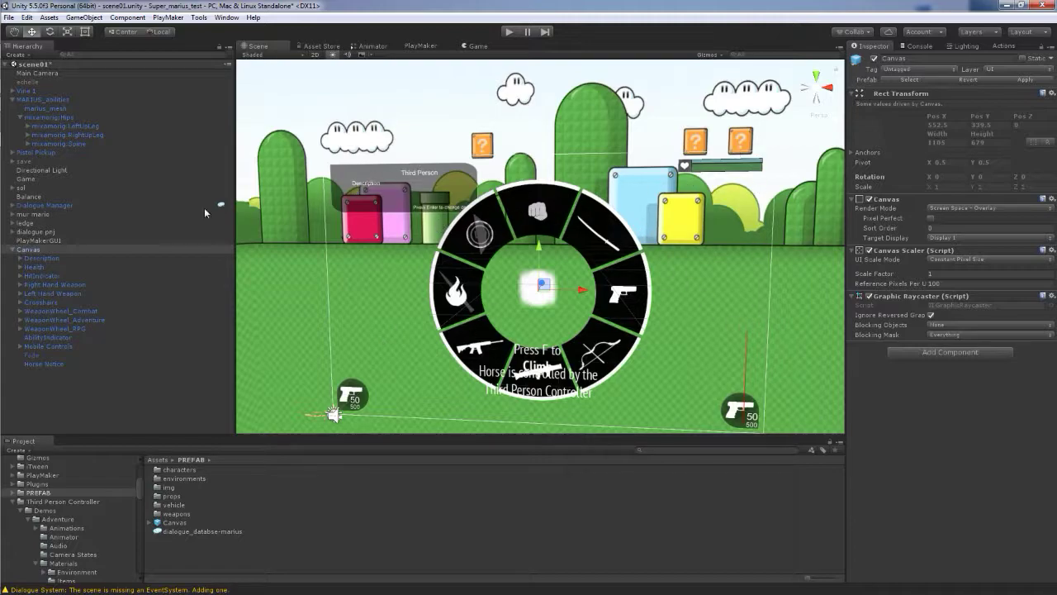
- Delete the Description and Horse Notice elements, breaking the prefab instance
left_click(43, 258)
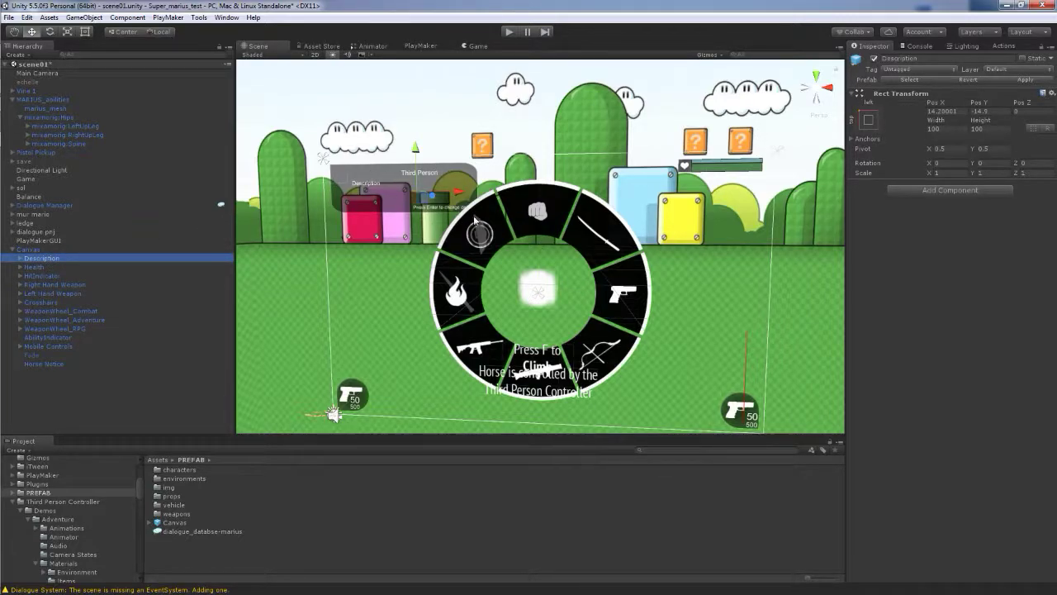
key("Delete")
left_click(560, 322)
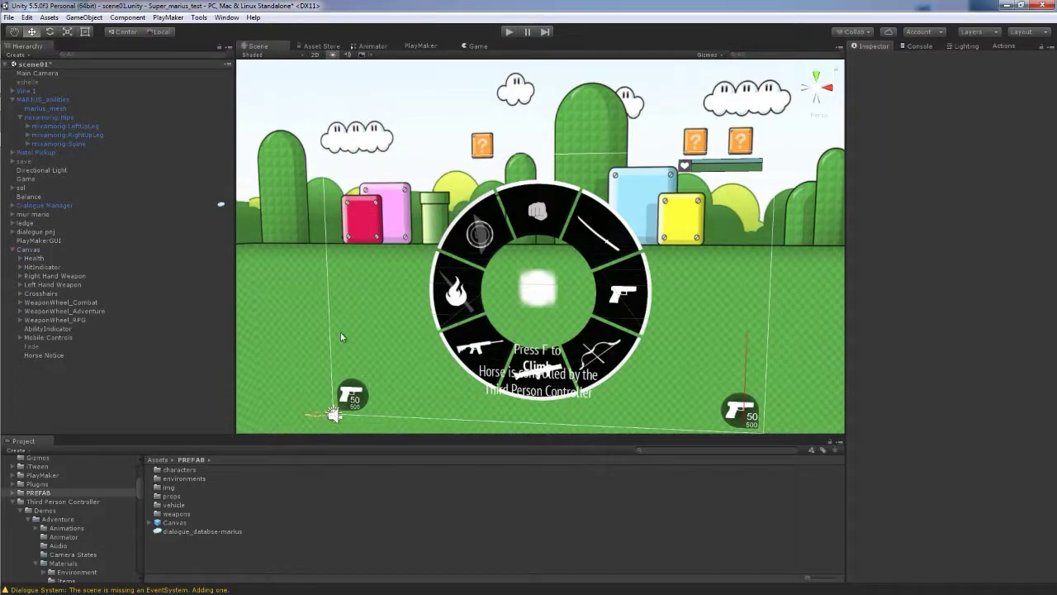
left_click(39, 357)
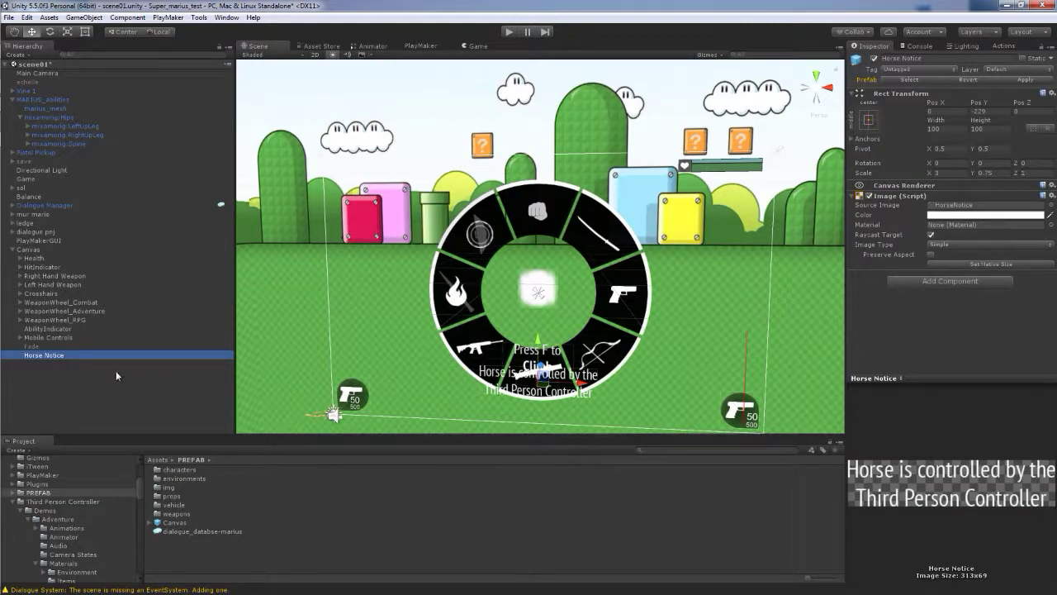
key("Delete")
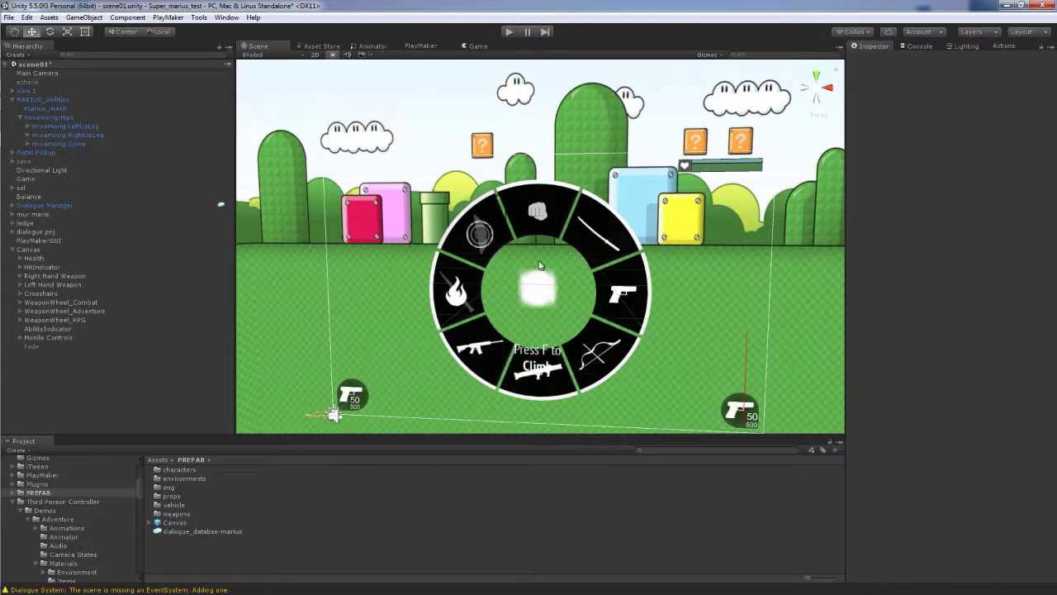
left_click_drag(539, 264, 471, 301, "alt")
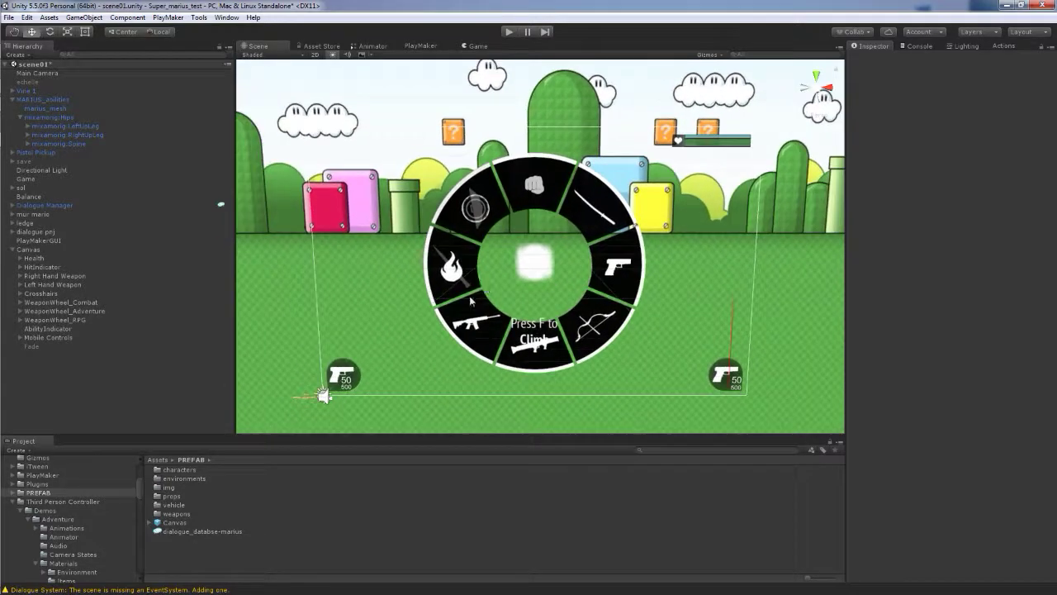
left_click(13, 249)
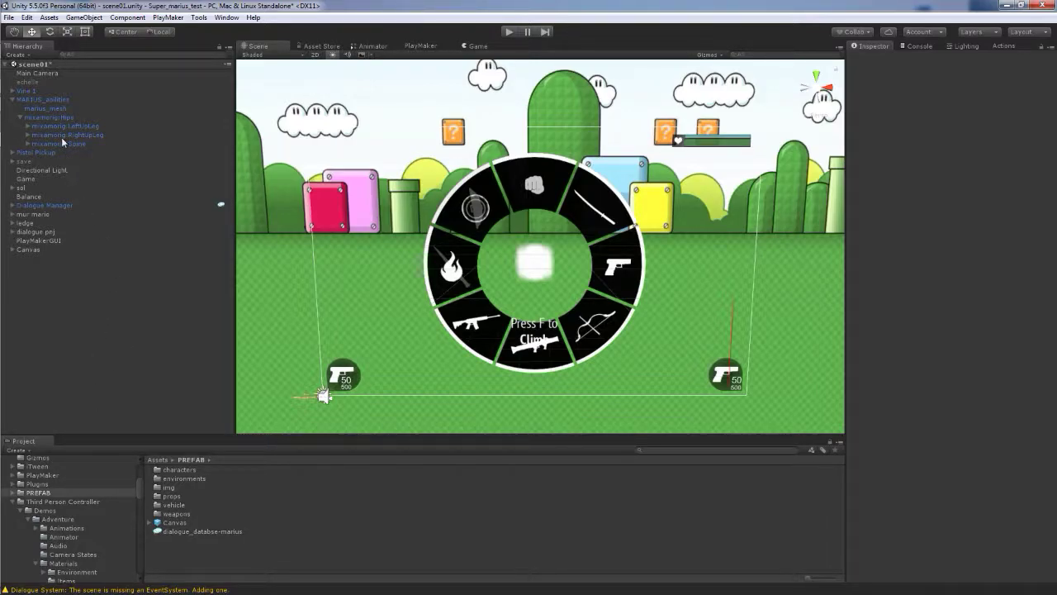
- Select and frame MARIUS_abilities, scrolling the Inspector down to its Inventory component
double_click(40, 99)
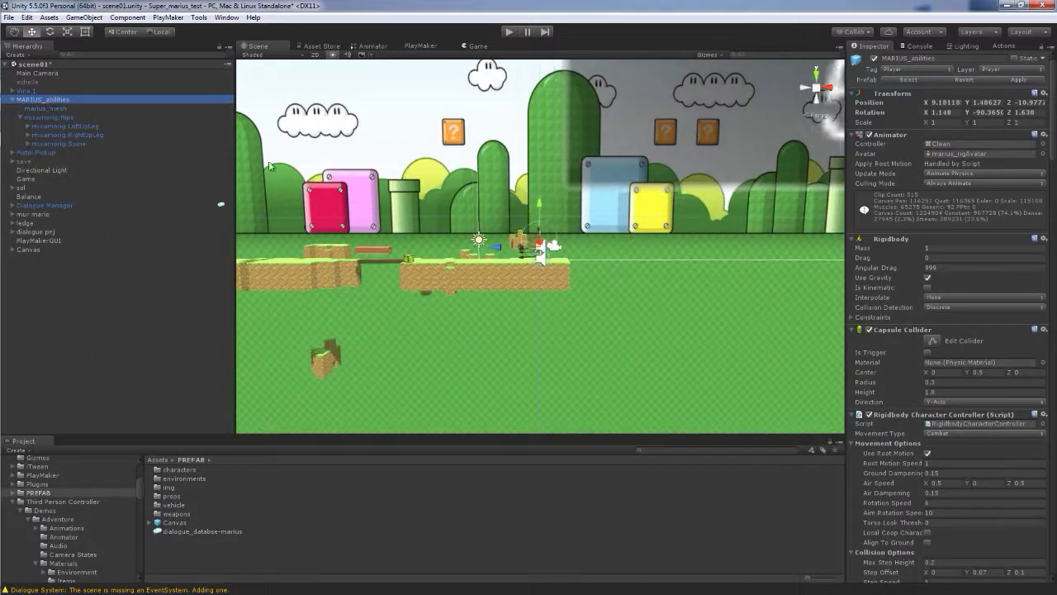
mouse_move(466, 295)
left_mouse_down("alt")
mouse_move(645, 326)
mouse_move(481, 249)
mouse_move(424, 257)
left_mouse_up("alt")
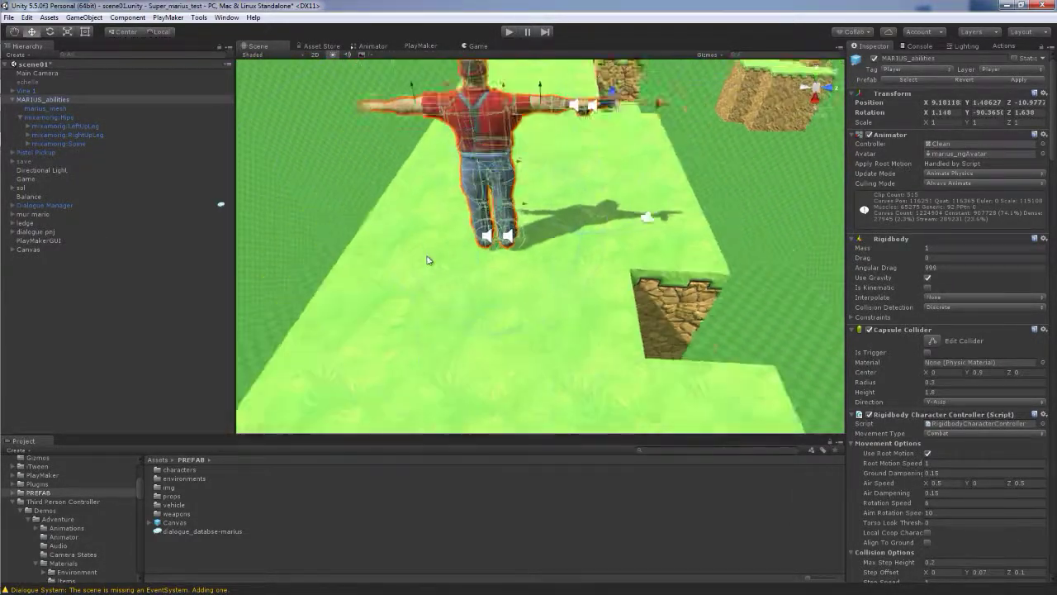
left_click_drag(423, 257, 486, 345, "alt")
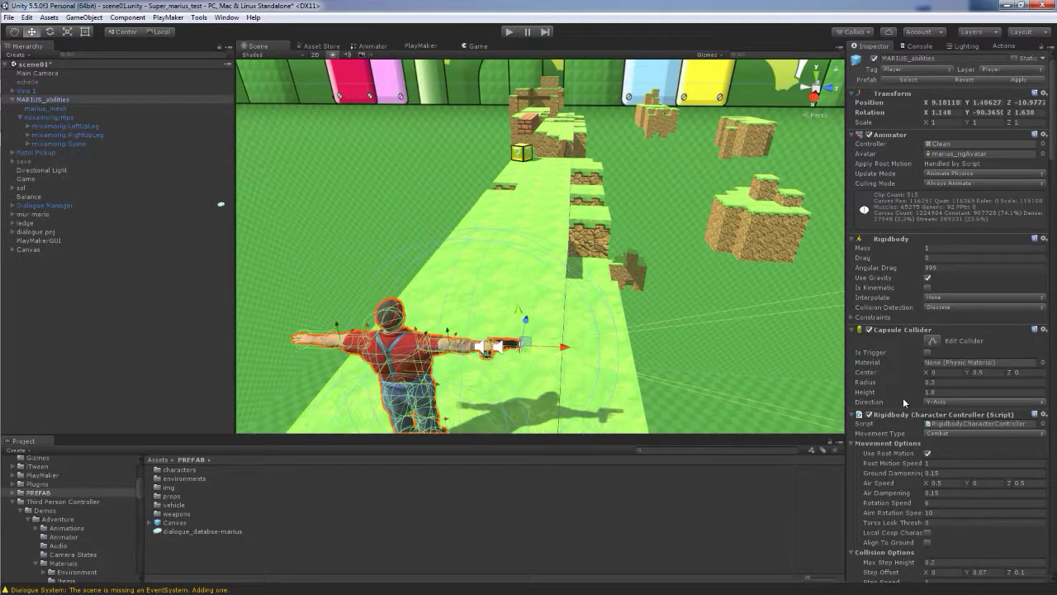
scroll(942, 435, "down", 5)
scroll(944, 435, "down", 5)
scroll(943, 434, "down", 5)
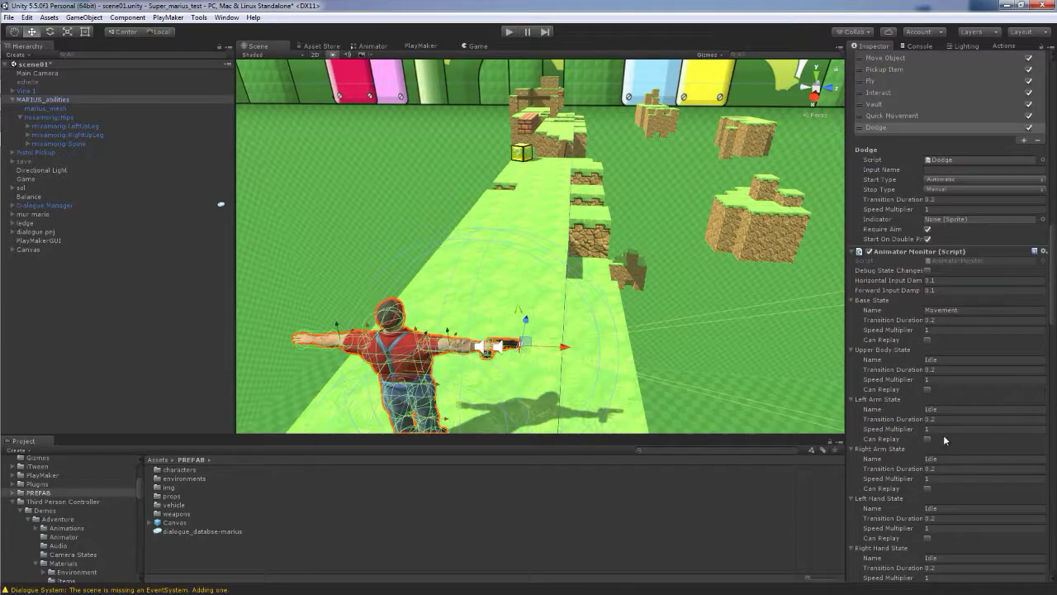
scroll(943, 434, "down", 5)
scroll(943, 434, "down", 3)
scroll(943, 435, "down", 3)
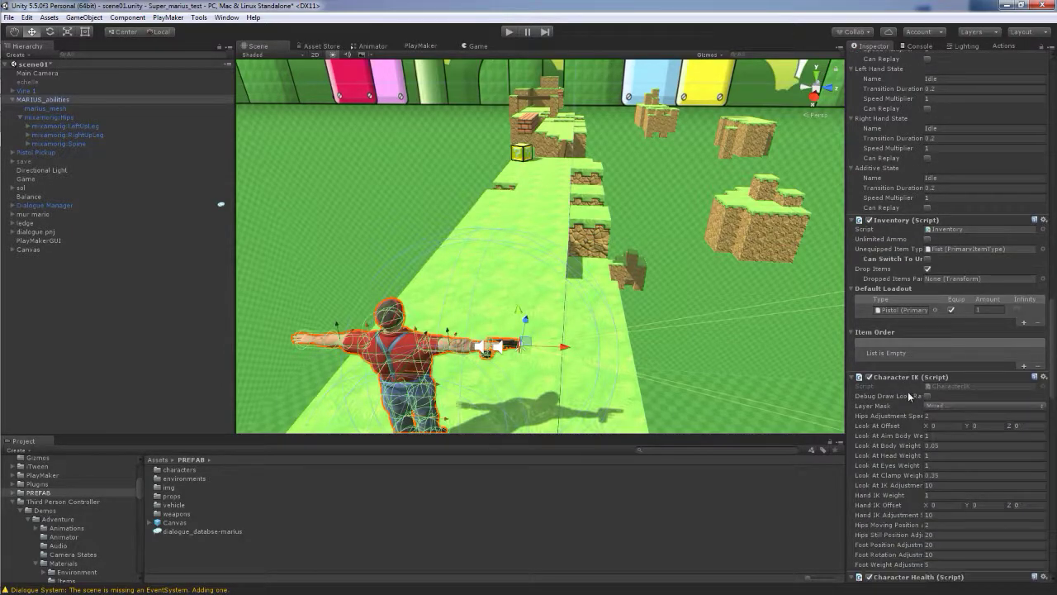
- Remove Pistol (Primary) from the Inventory's Default Loadout
left_click(860, 310)
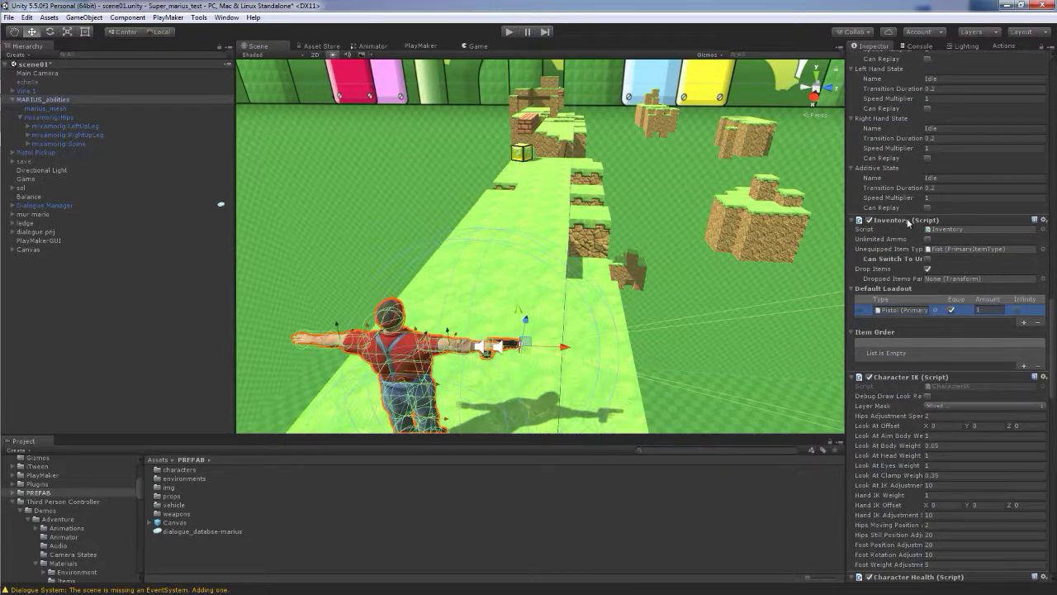
left_click(1038, 323)
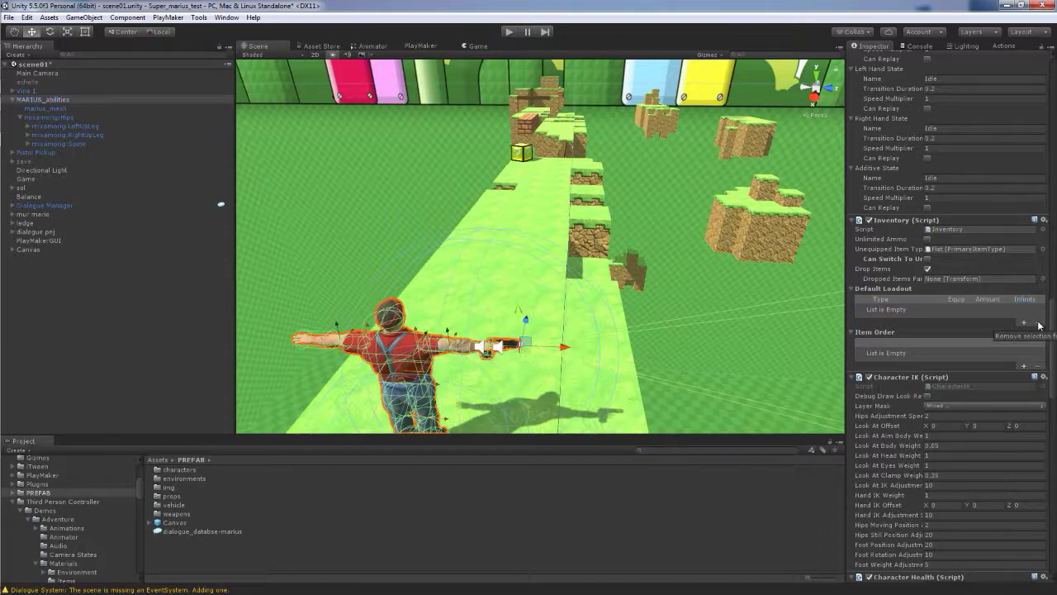
middle_click_drag(523, 347, 505, 324)
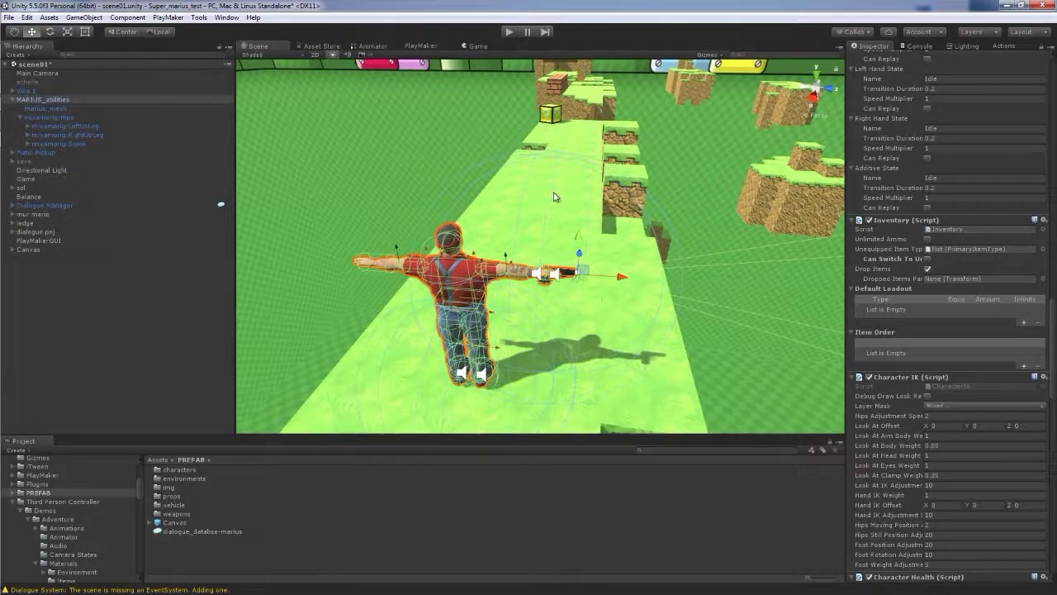
middle_click_drag(554, 196, 560, 189)
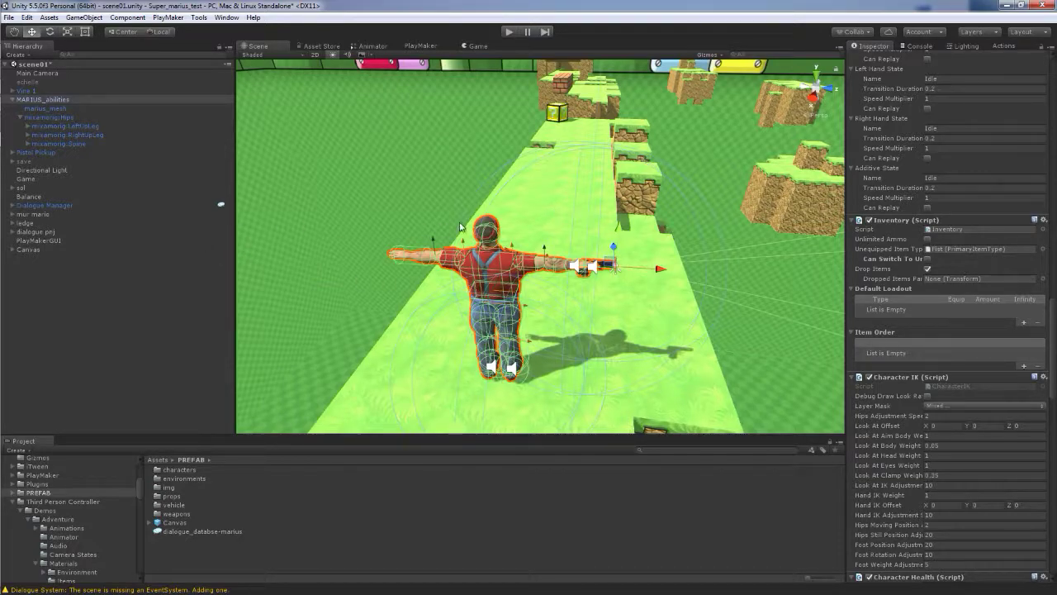
scroll(483, 315, "up", 3)
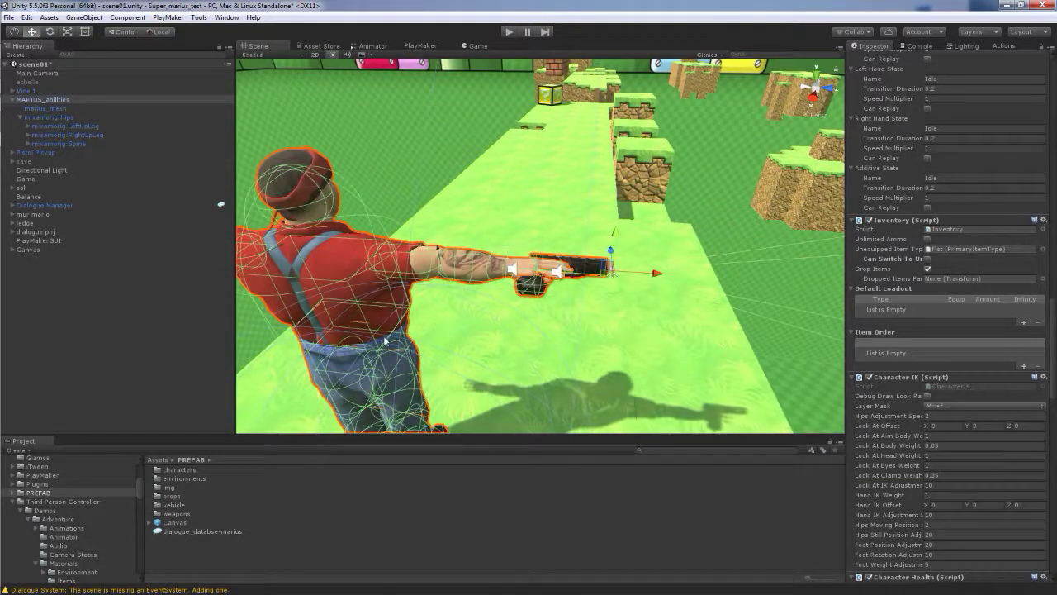
left_click_drag(403, 363, 392, 293, "alt")
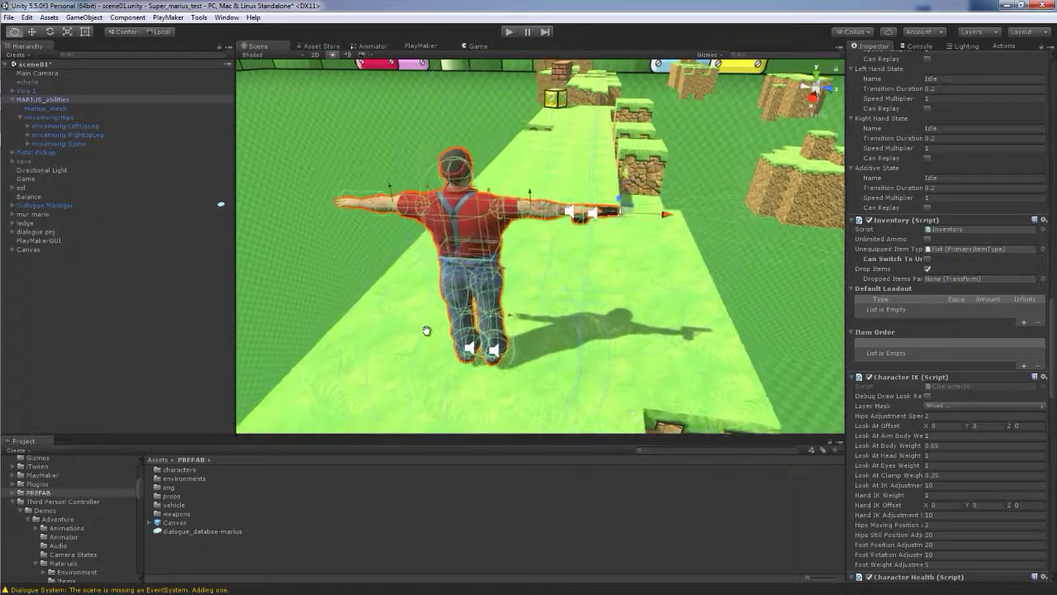
- Create an empty child GameObject under mixamorig:RightUpLeg
left_click(56, 135)
left_click_drag(468, 302, 571, 238, "alt")
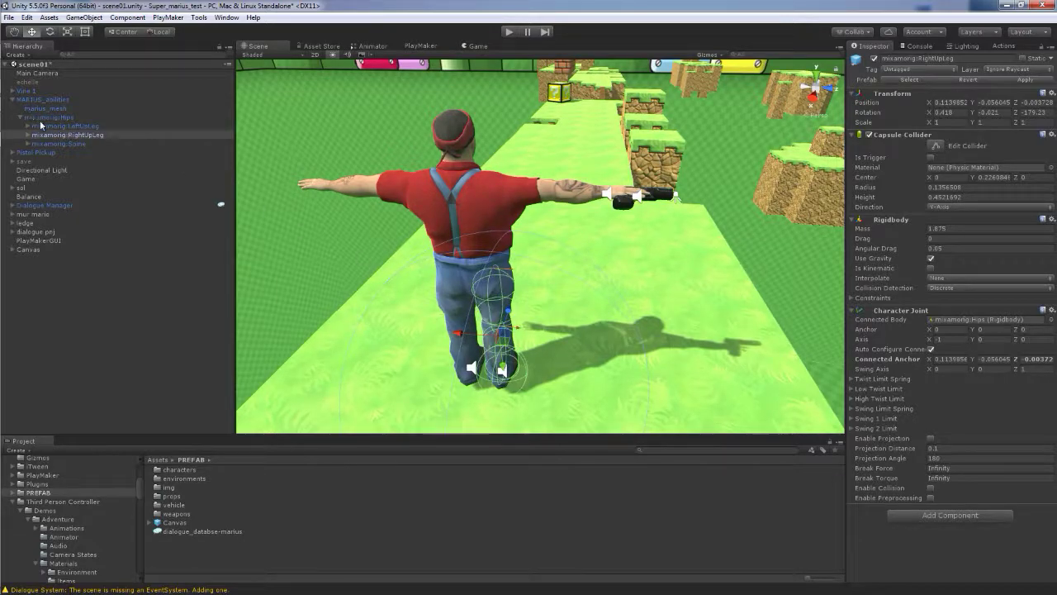
left_click(80, 138)
right_click(96, 138)
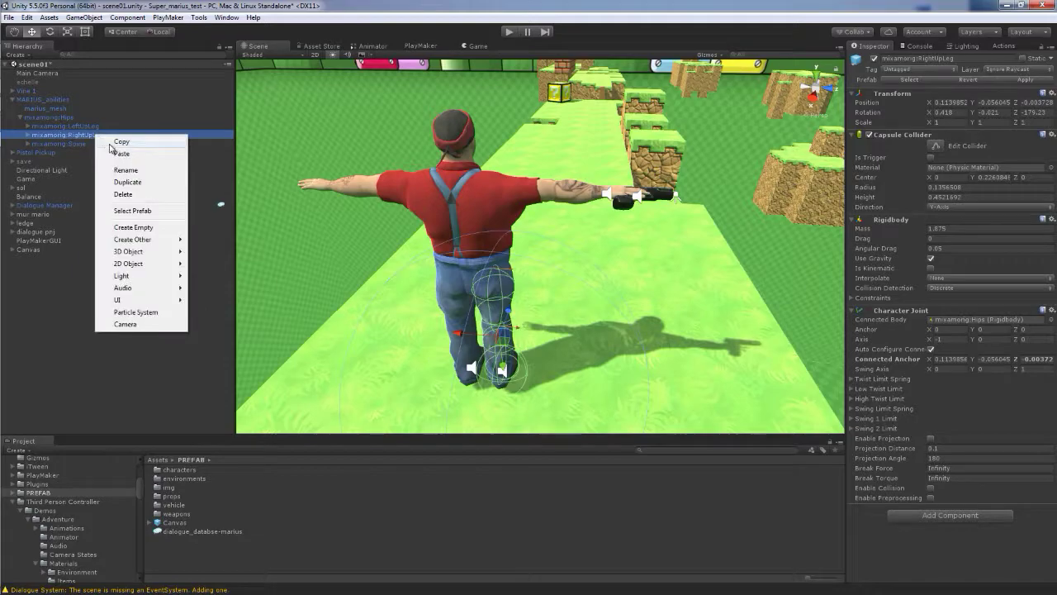
left_click(157, 229)
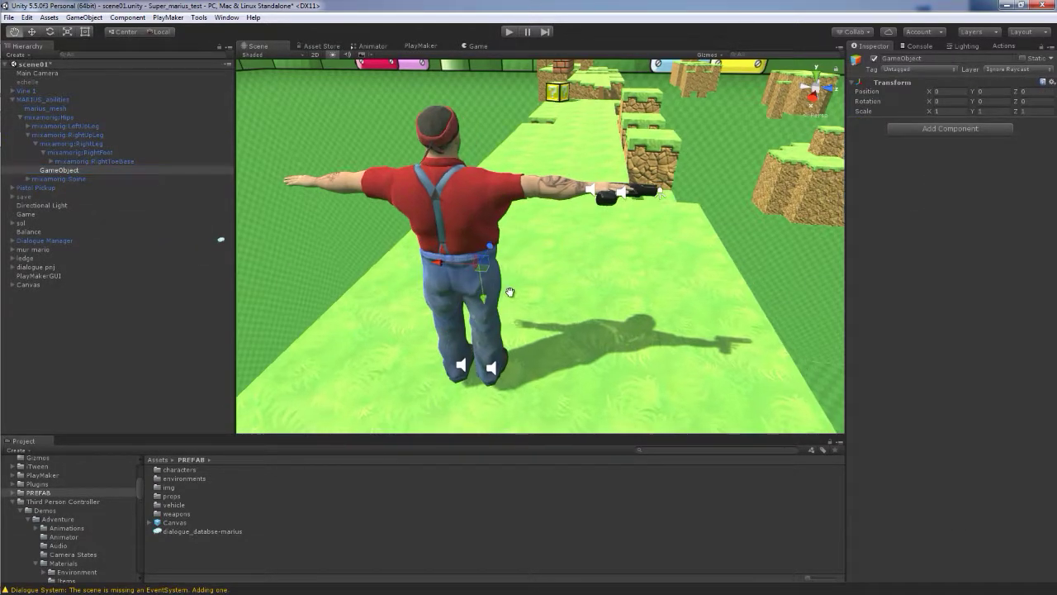
- Move the empty object onto the hip at -0.14, 0.049, 0 and name it holster_pistol
left_click_drag(317, 264, 527, 273, "alt")
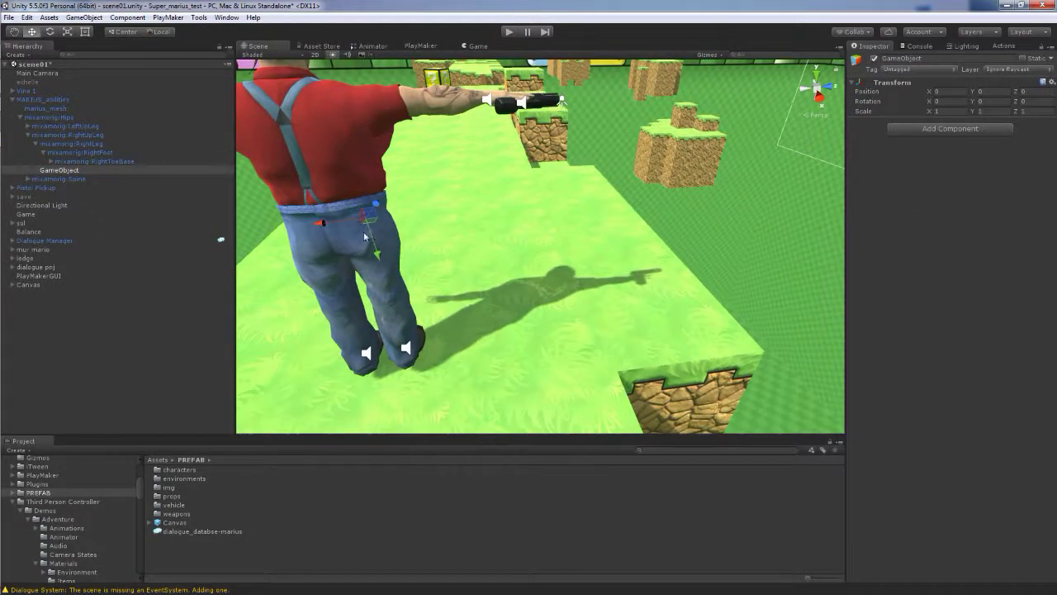
left_click_drag(326, 223, 350, 218)
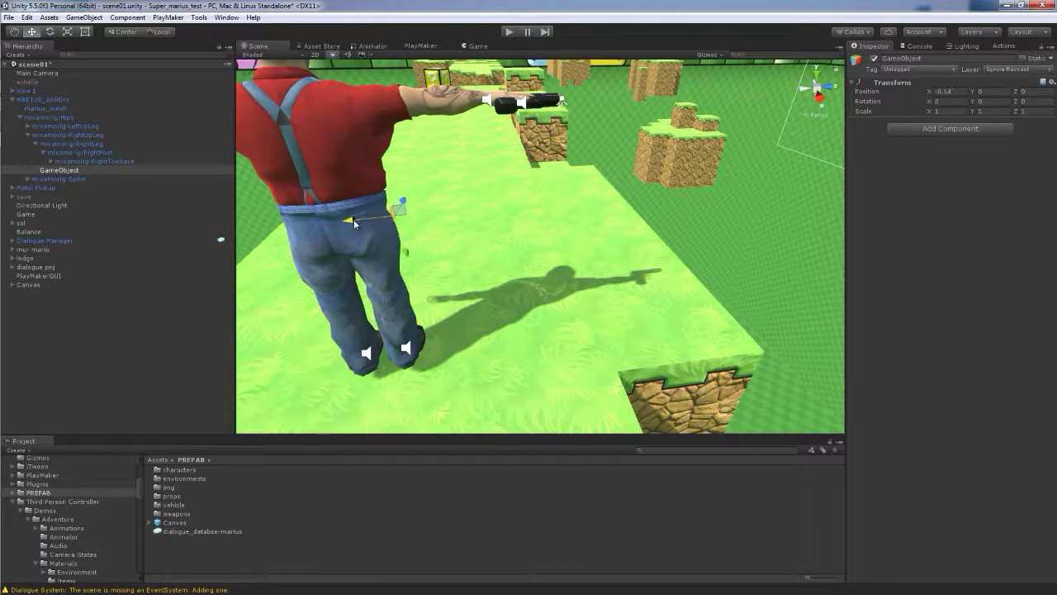
middle_click_drag(350, 219, 376, 220)
left_click_drag(459, 236, 477, 232)
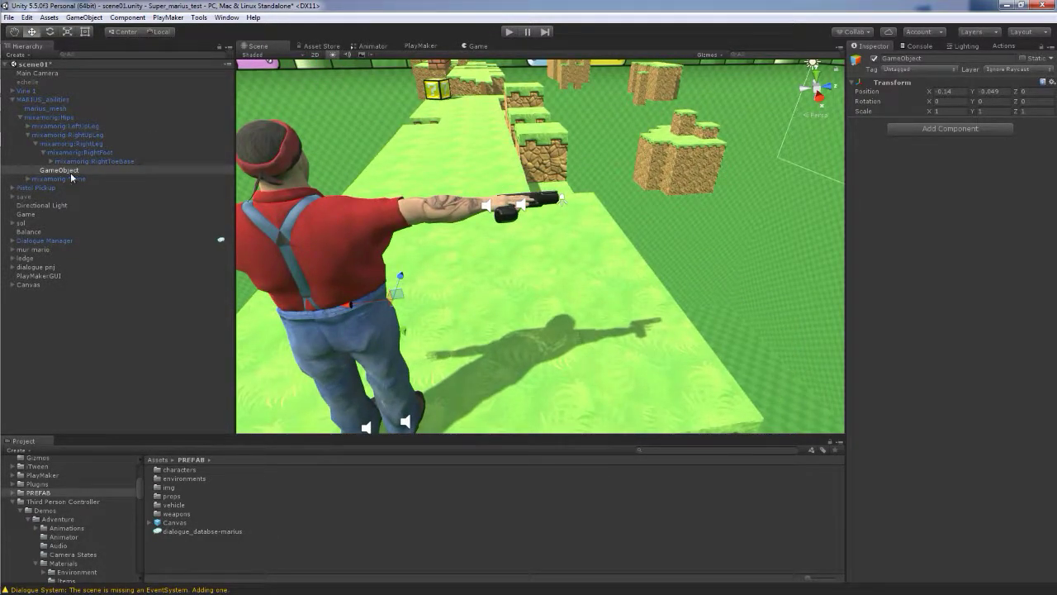
left_click(73, 170)
type("holster_pistol")
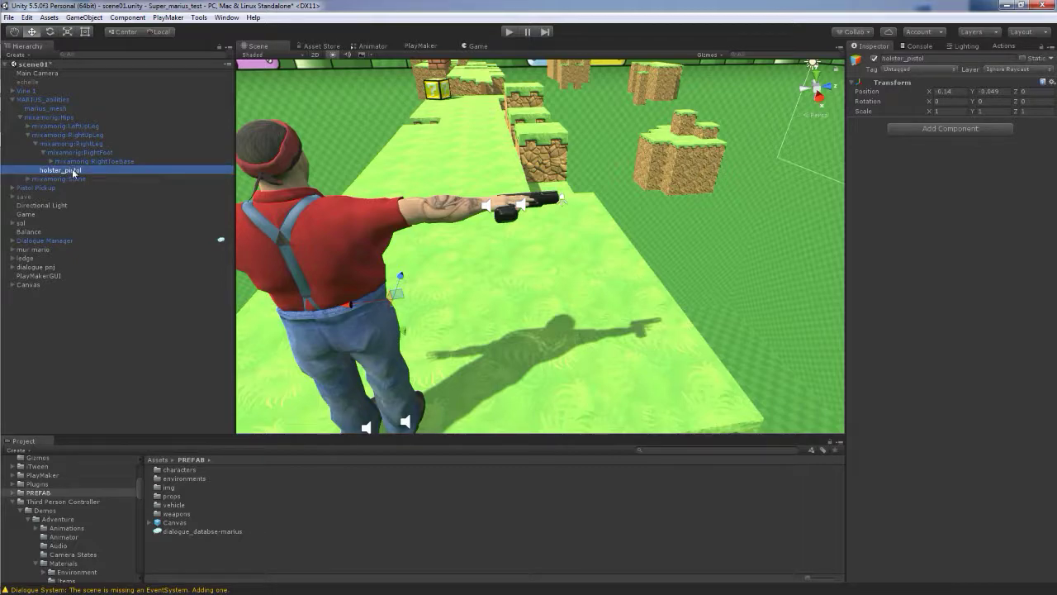
- Select the Pistol in Marius's hand and scroll to its Shootable Weapon settings
left_click(48, 100)
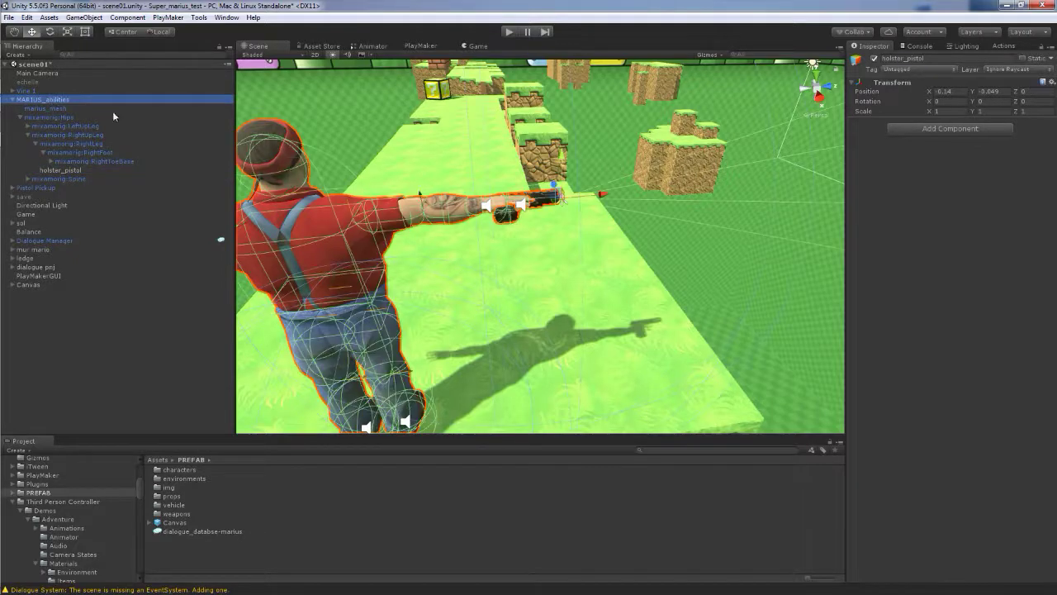
left_click(544, 204)
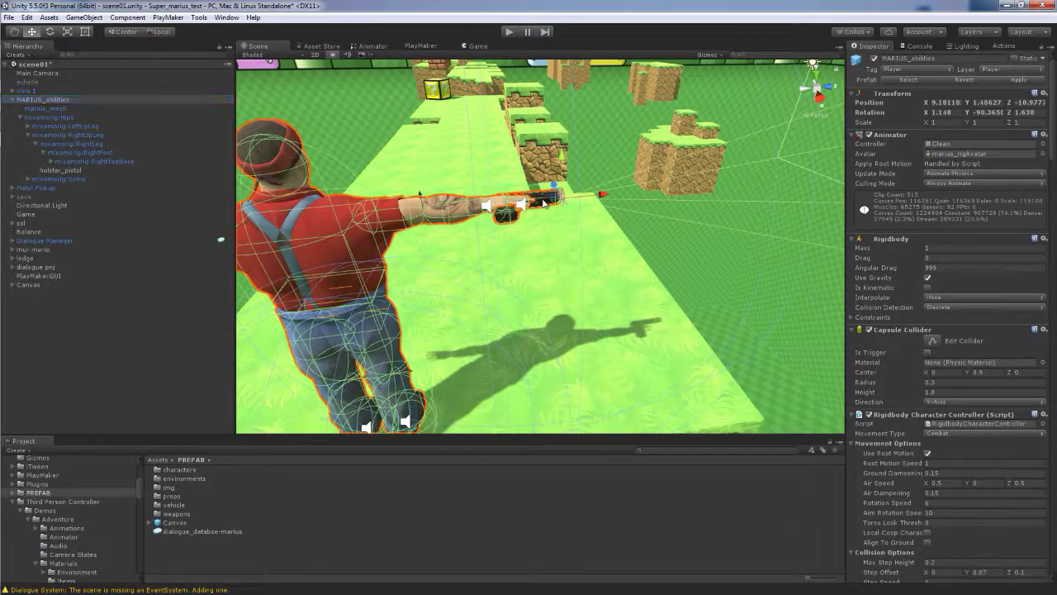
left_click(104, 285)
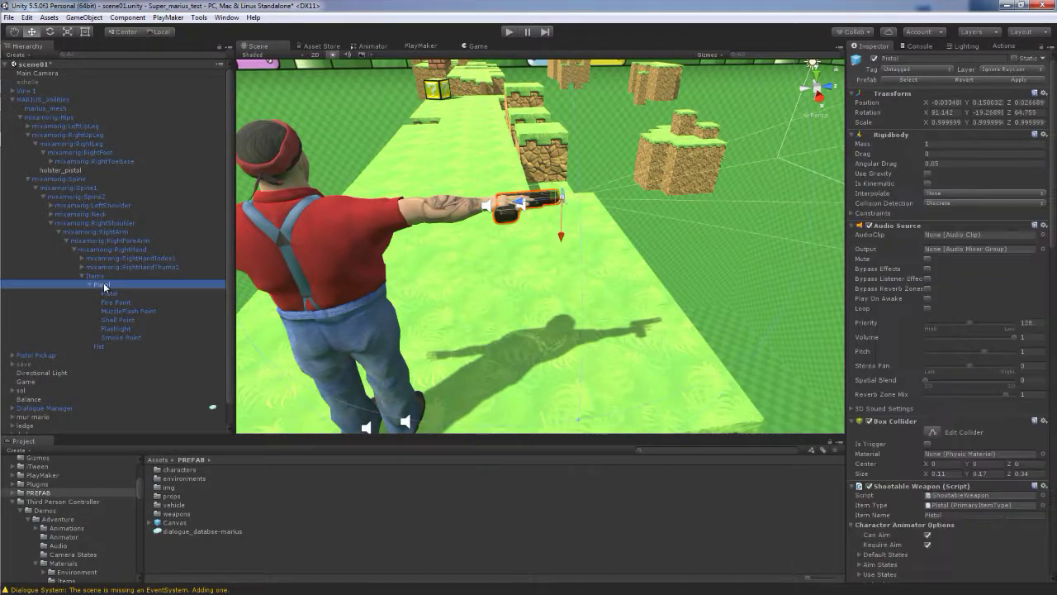
scroll(914, 369, "down", 5)
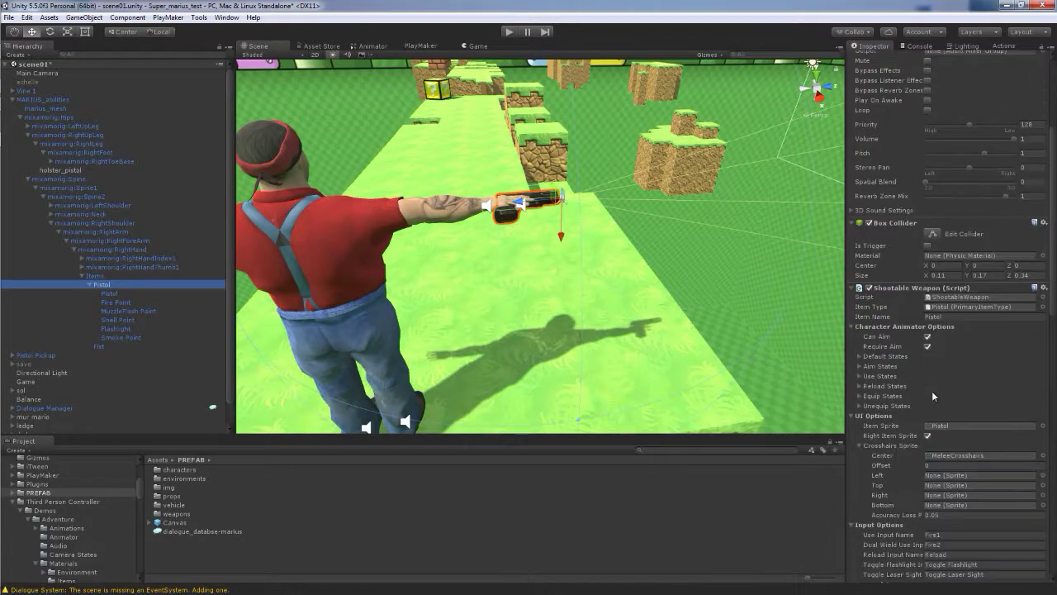
scroll(932, 391, "down", 5)
scroll(932, 391, "down", 5)
scroll(931, 395, "down", 5)
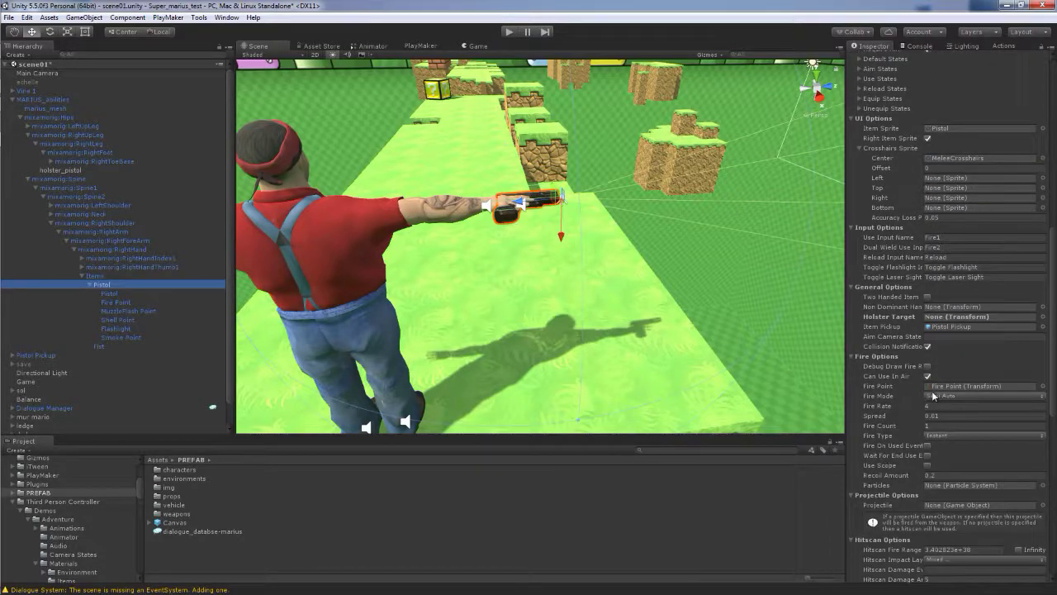
- Assign holster_pistol to the Shootable Weapon's Holster Target field
left_click(888, 319)
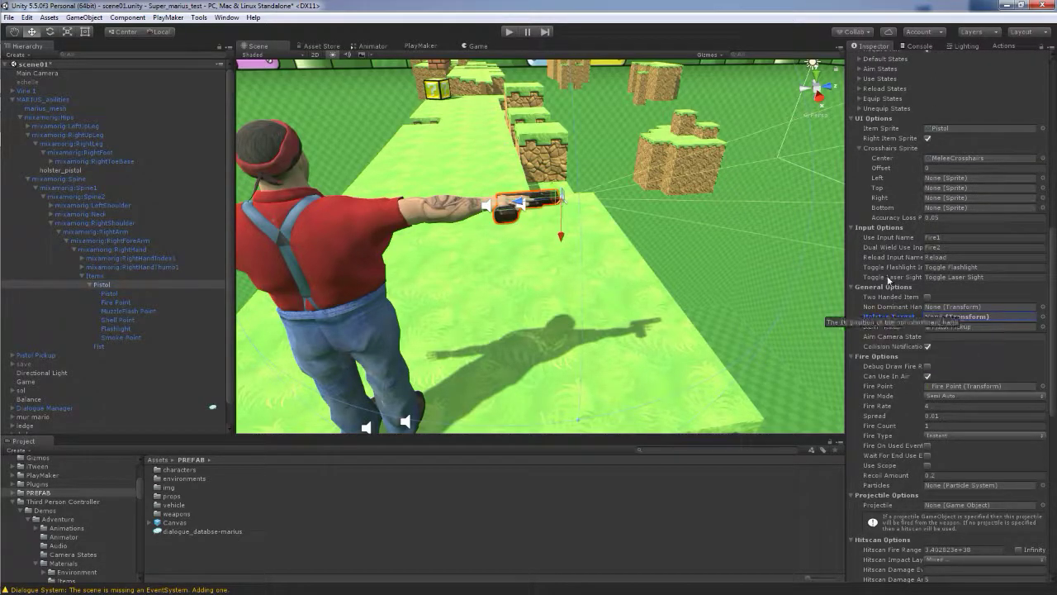
scroll(888, 269, "up", 3)
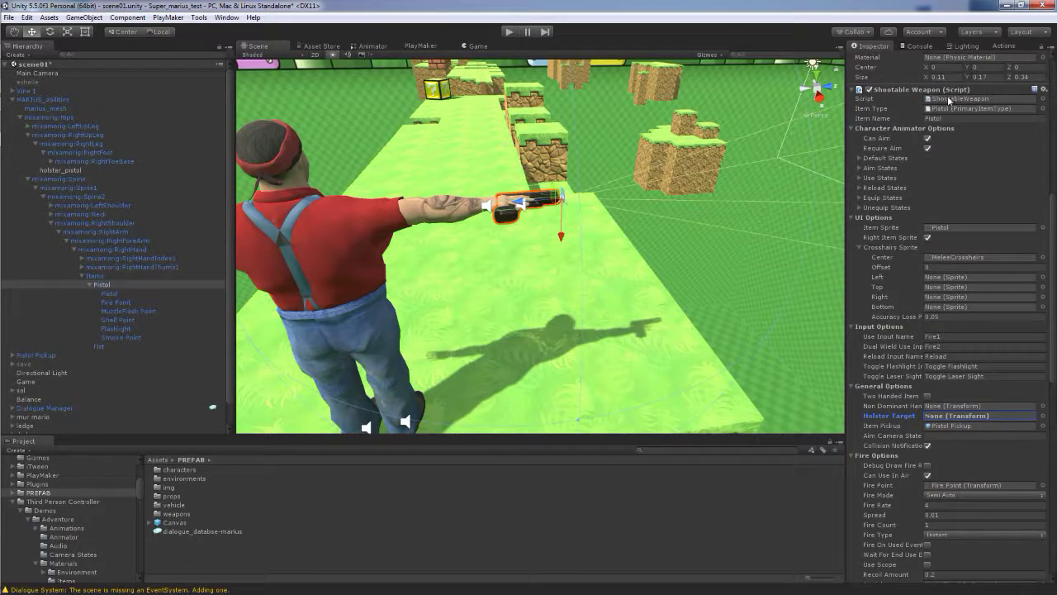
scroll(927, 281, "down", 5)
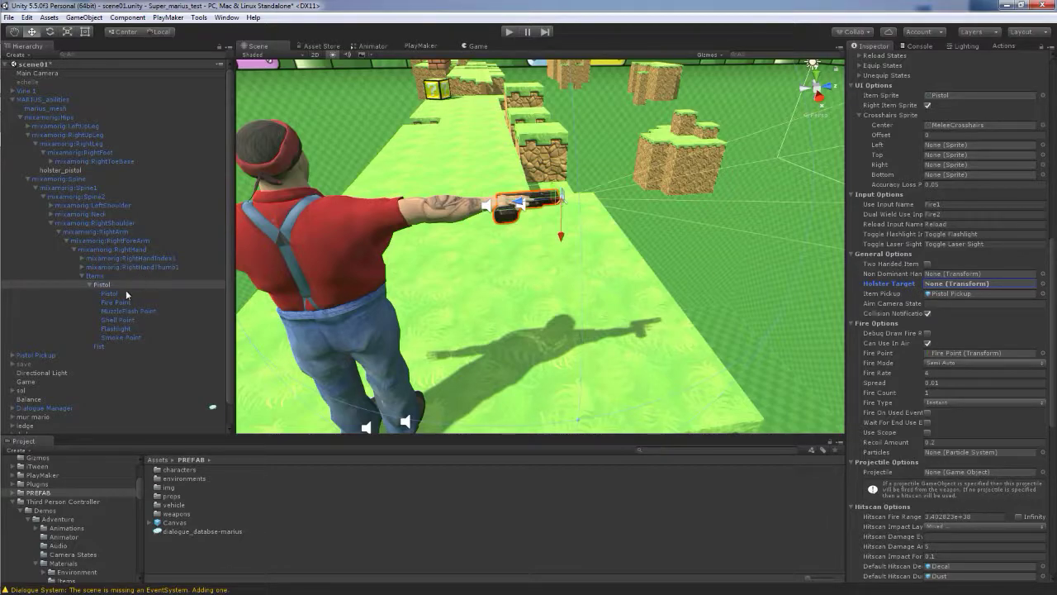
left_click_drag(114, 281, 357, 228)
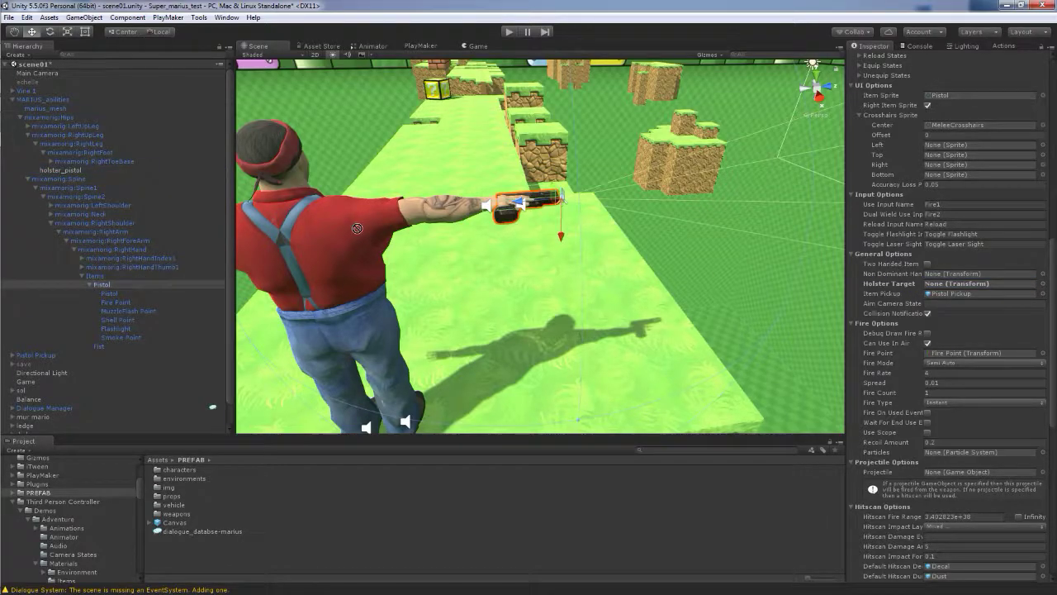
left_click_drag(898, 276, 960, 293)
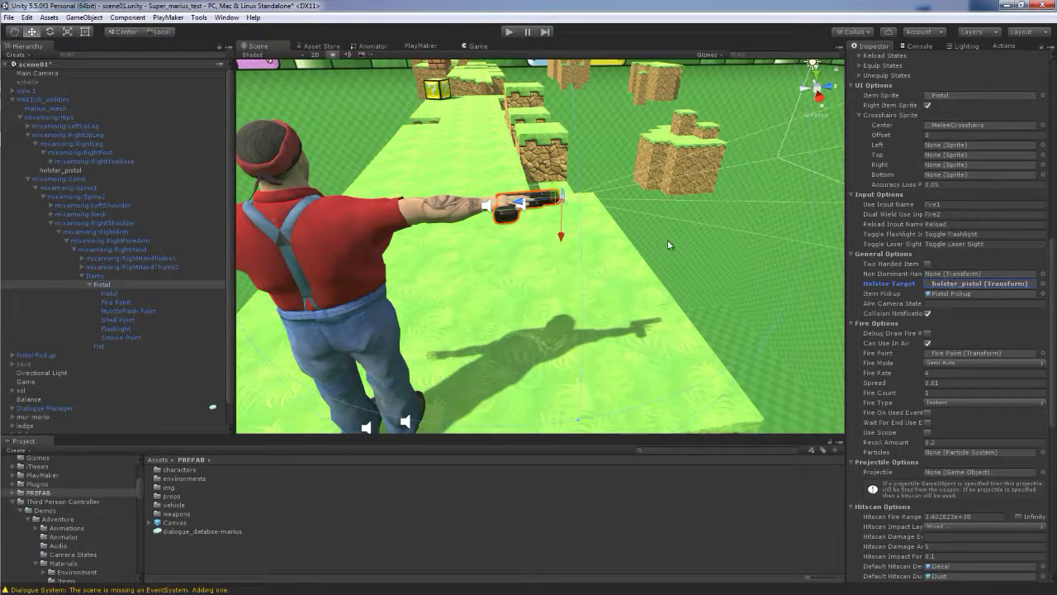
left_click_drag(667, 245, 589, 256, "alt")
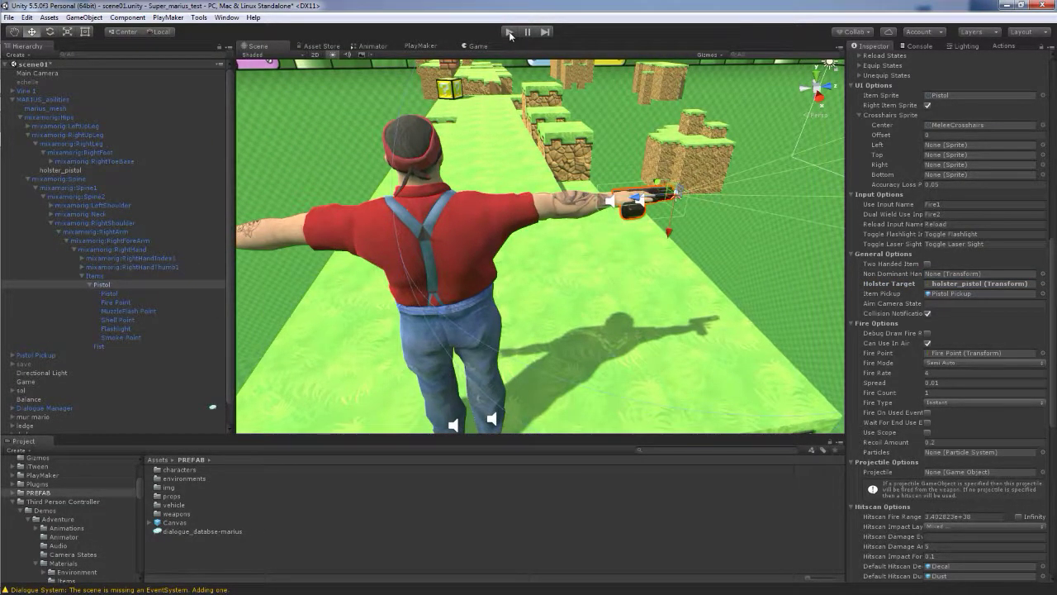
- Run a brief playtest, then dock and widen the Game view beside the Scene view
left_click(509, 33)
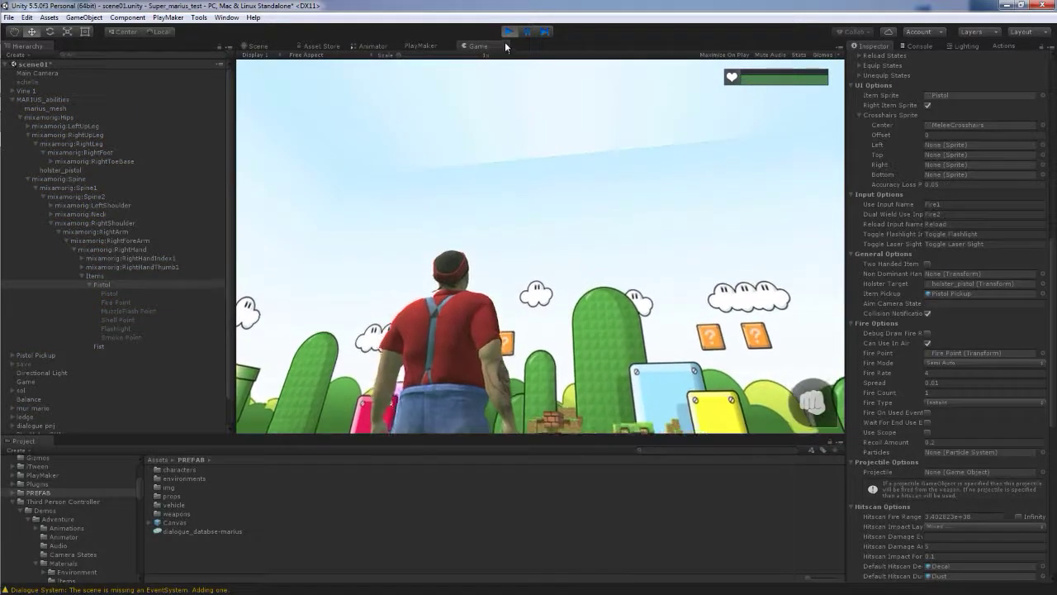
left_click(509, 31)
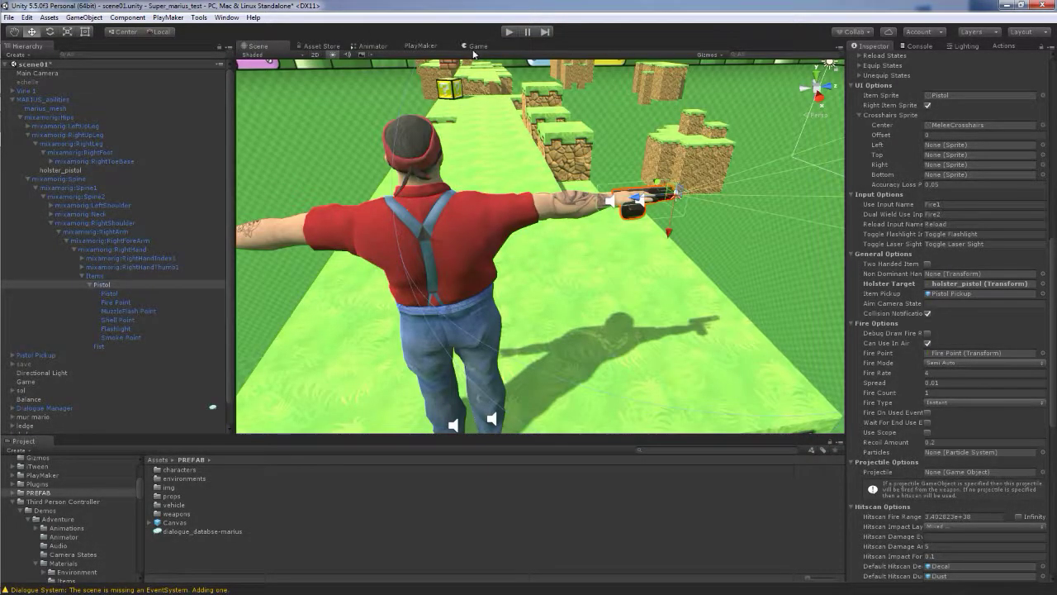
left_click_drag(476, 47, 693, 227)
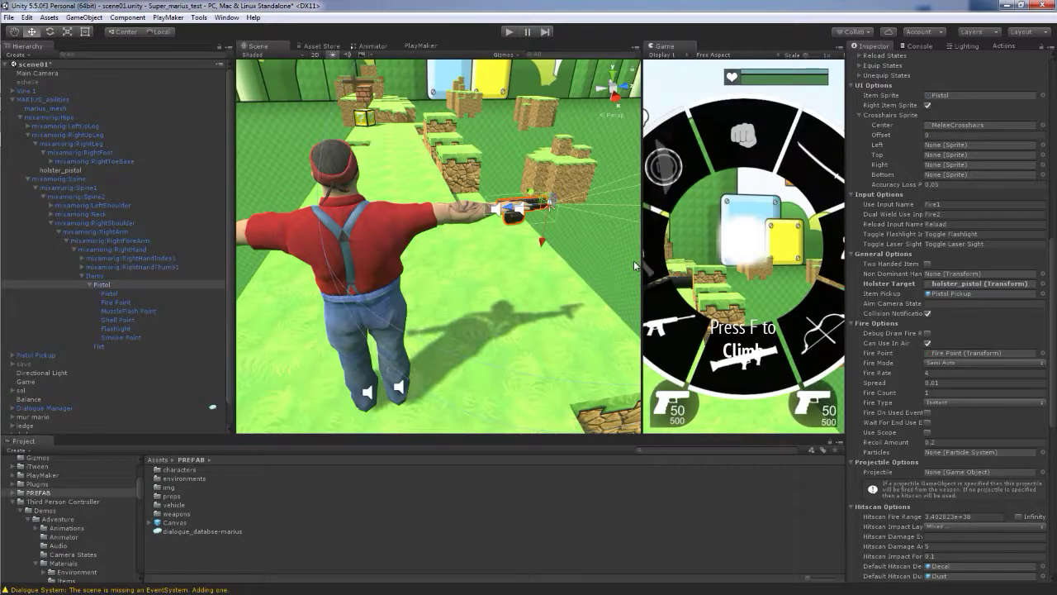
left_click_drag(641, 270, 567, 270)
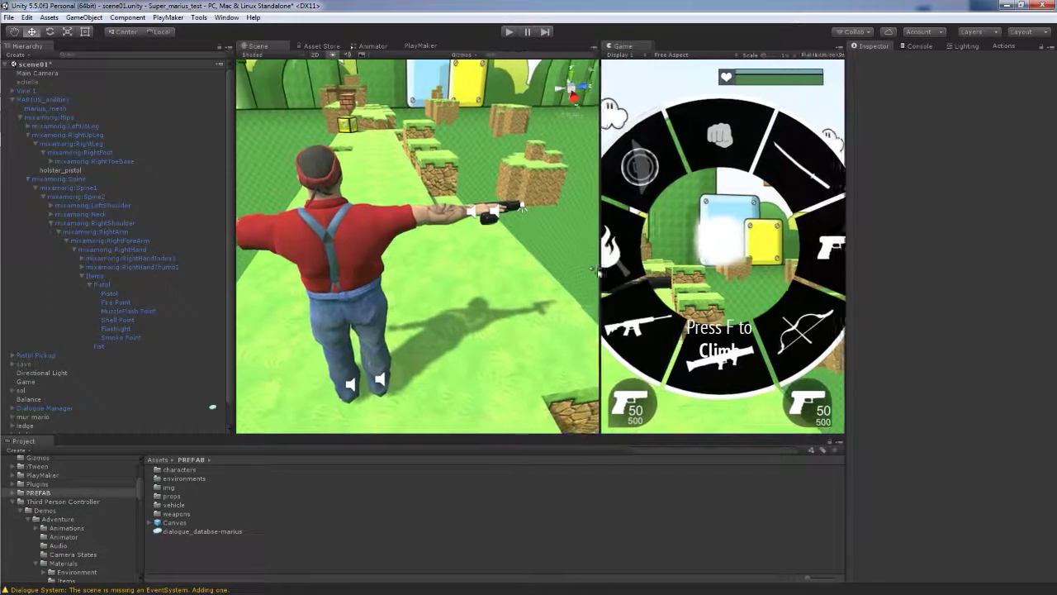
middle_click_drag(496, 232, 450, 272)
key("f")
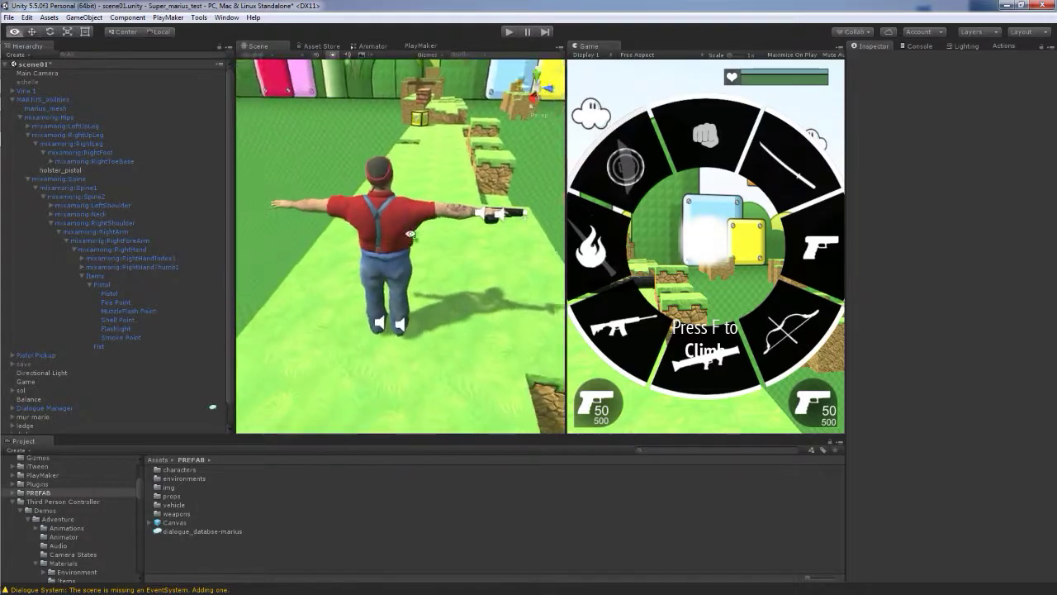
- Playtest again, switching Marius to the fist via the weapon wheel so the pistol holsters
left_click(508, 31)
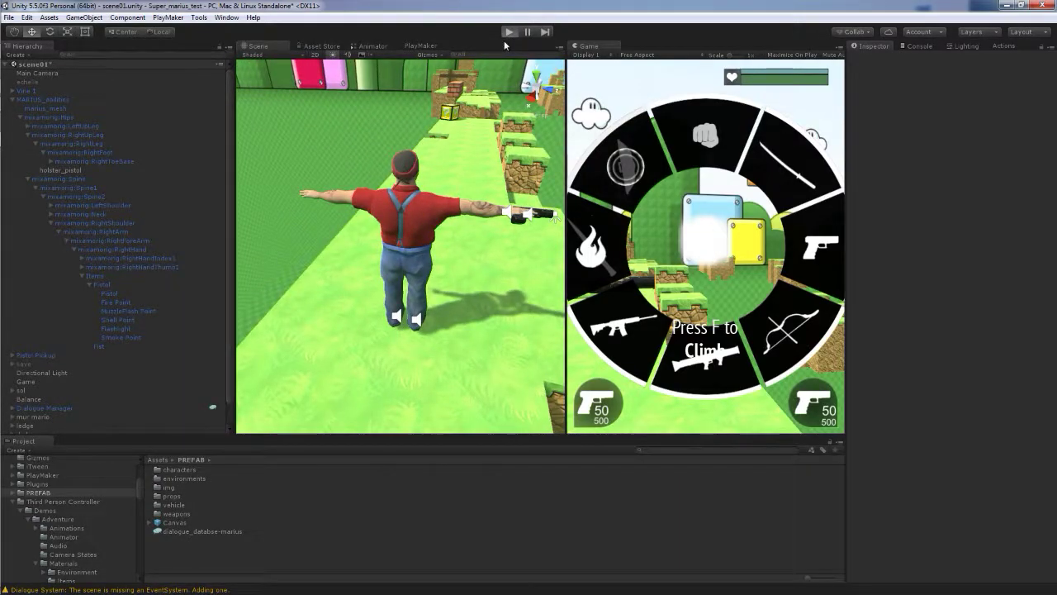
key("w")
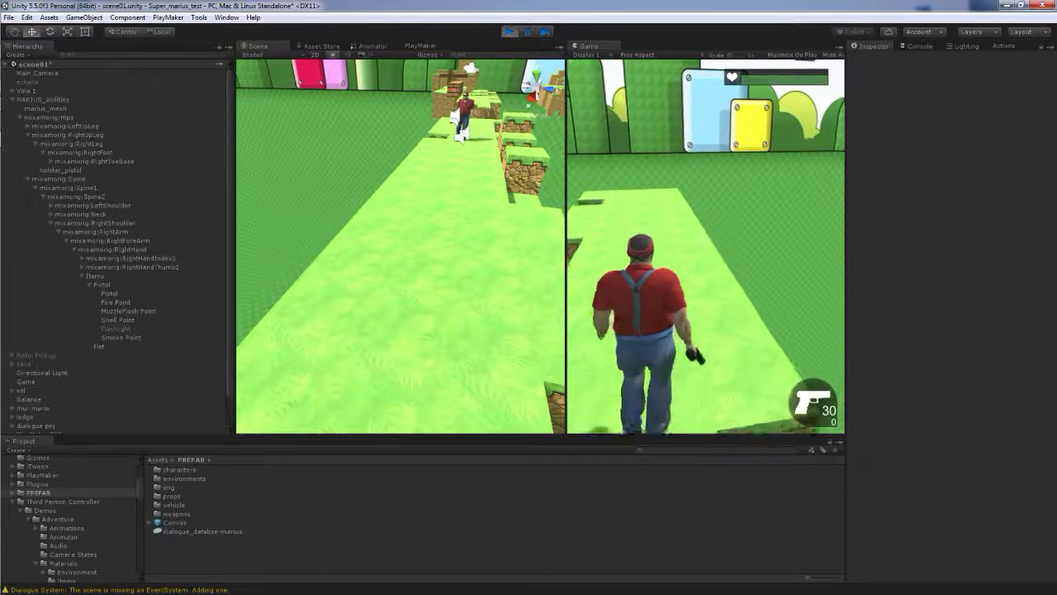
key("Tab")
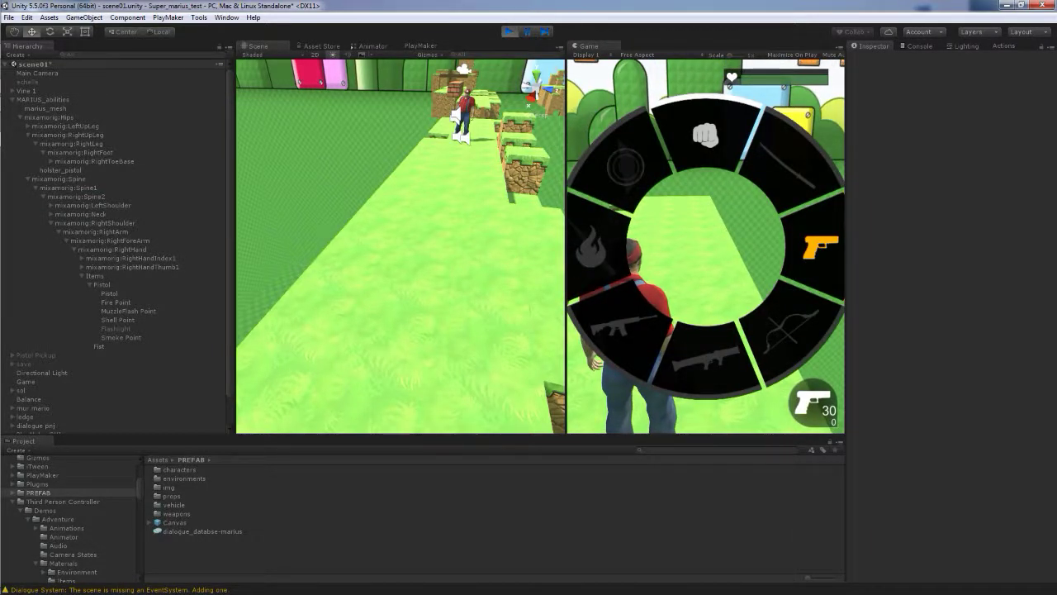
left_click(711, 147)
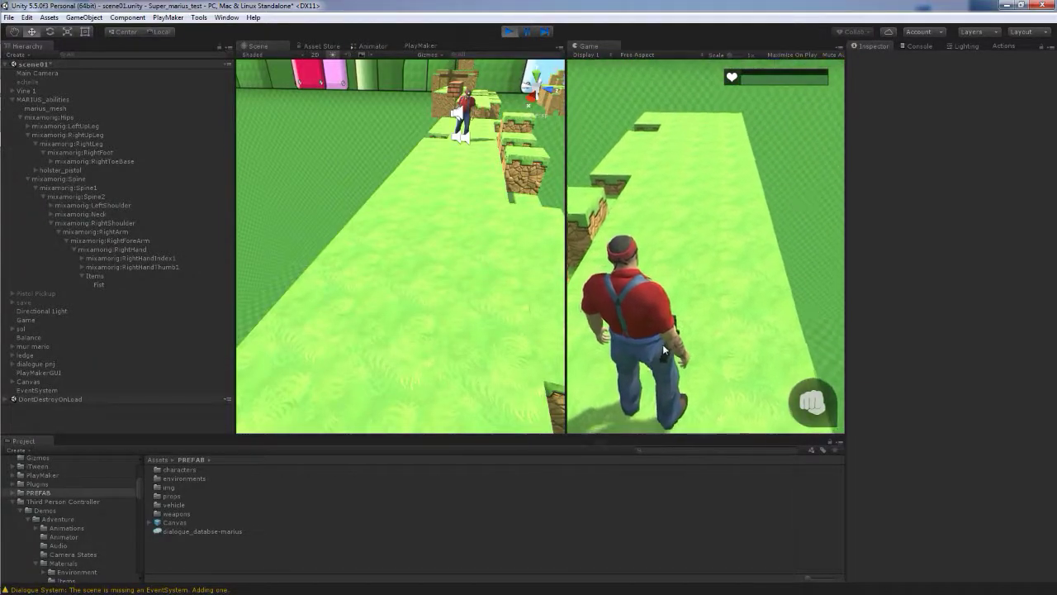
key("w")
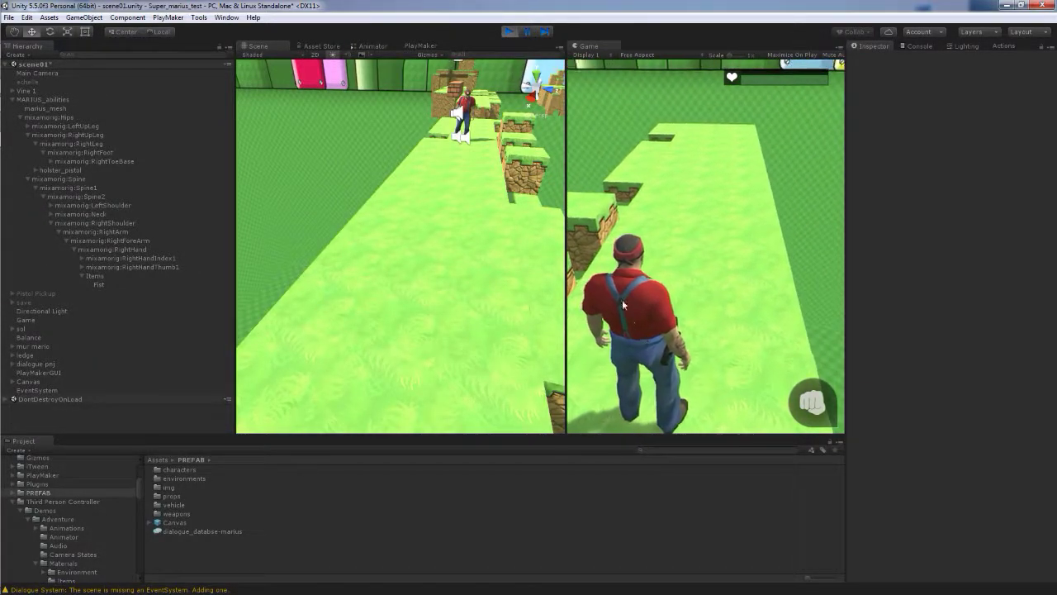
key("super")
key("super")
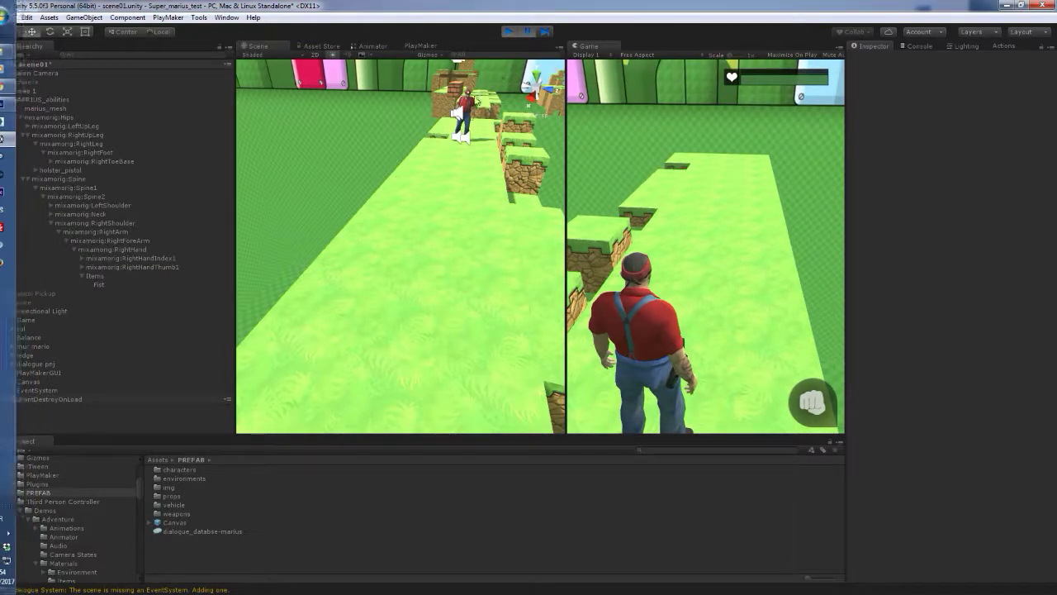
- Frame Marius in the Scene view and orbit to inspect the pistol holstered on his hip
left_click_drag(468, 91, 392, 244)
scroll(392, 244, "up", 3)
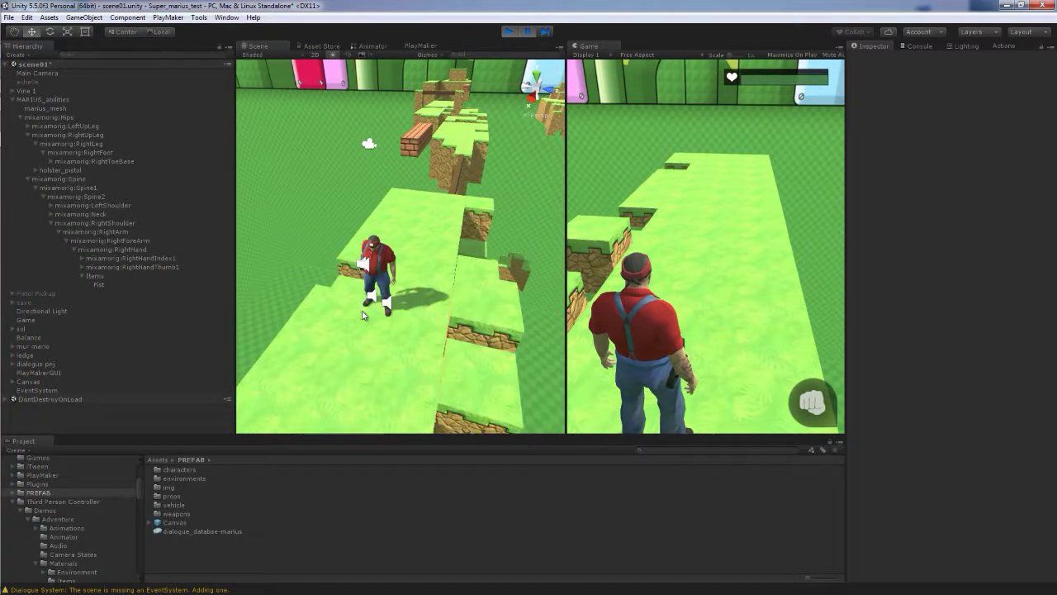
scroll(372, 264, "up", 2)
scroll(349, 293, "up", 3)
key("f")
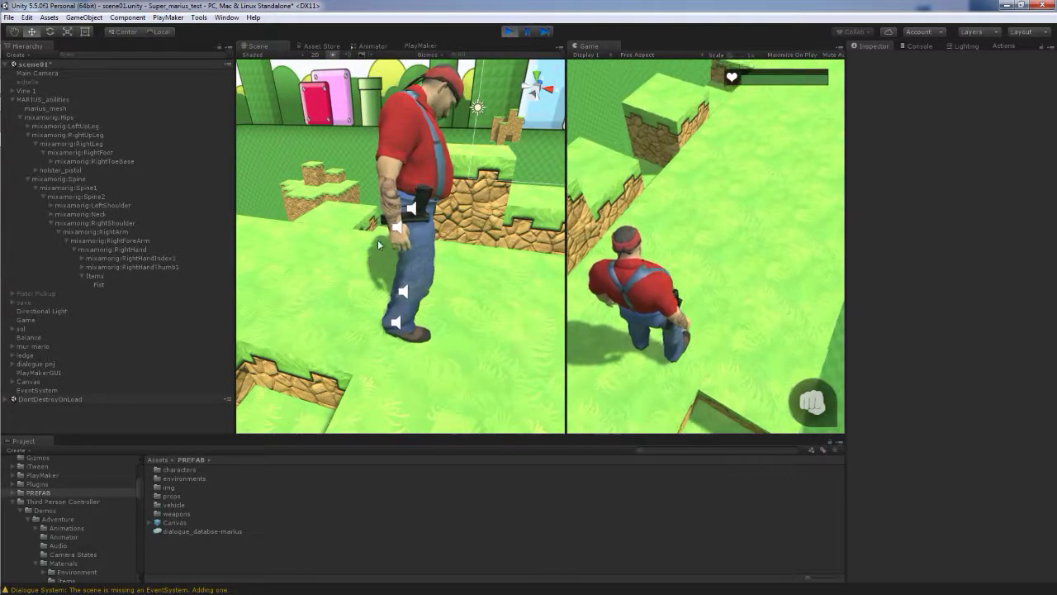
mouse_move(391, 261)
right_mouse_down()
mouse_move(397, 270)
mouse_move(312, 225)
right_mouse_up()
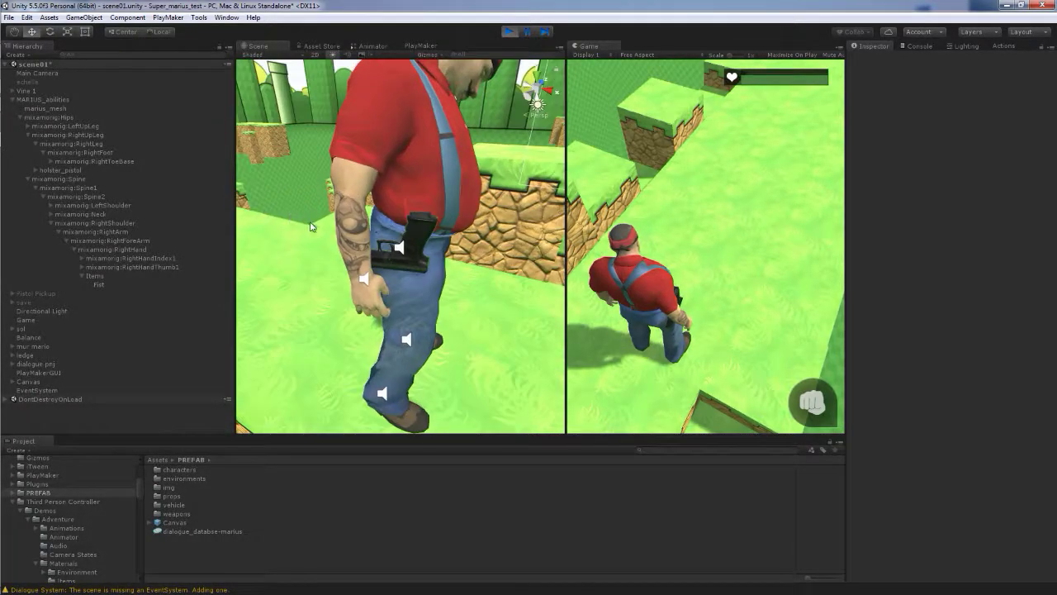
- Rotate holster_pistol to hang vertically and lower it onto the front of Marius's hip
left_click(57, 170)
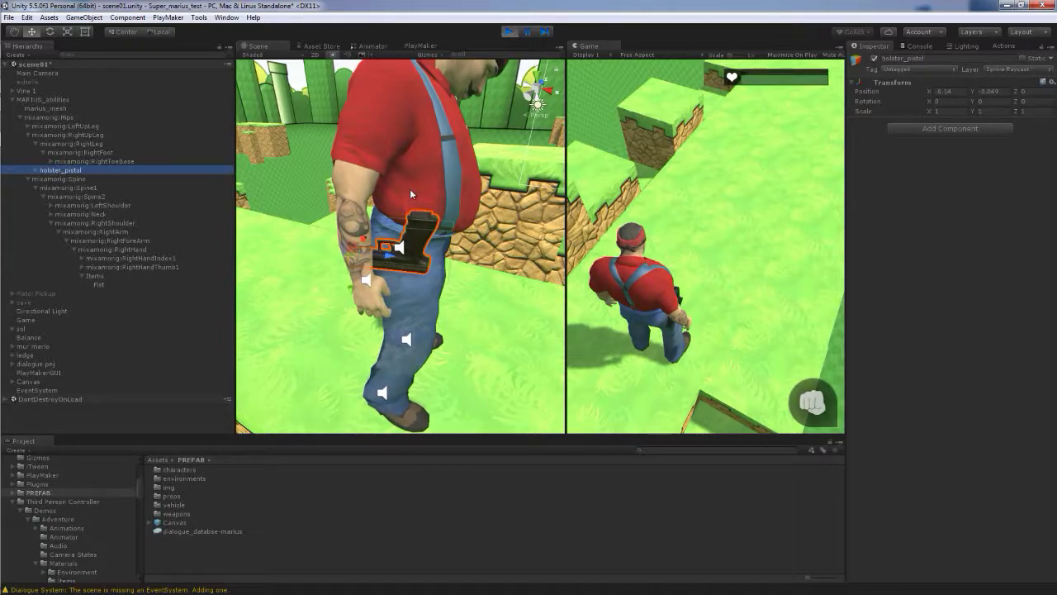
key("e")
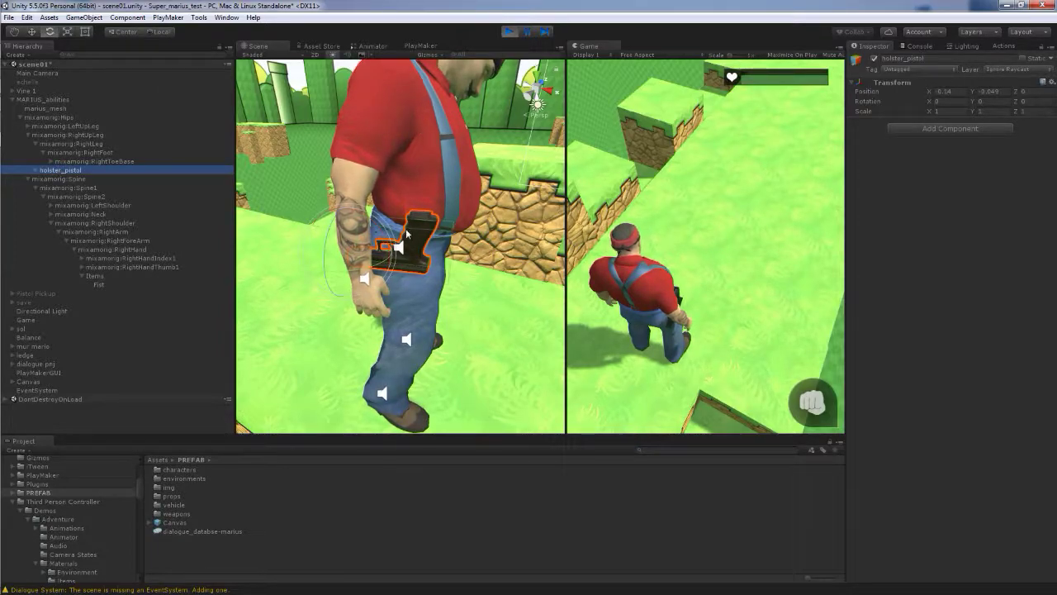
left_click_drag(387, 243, 291, 171)
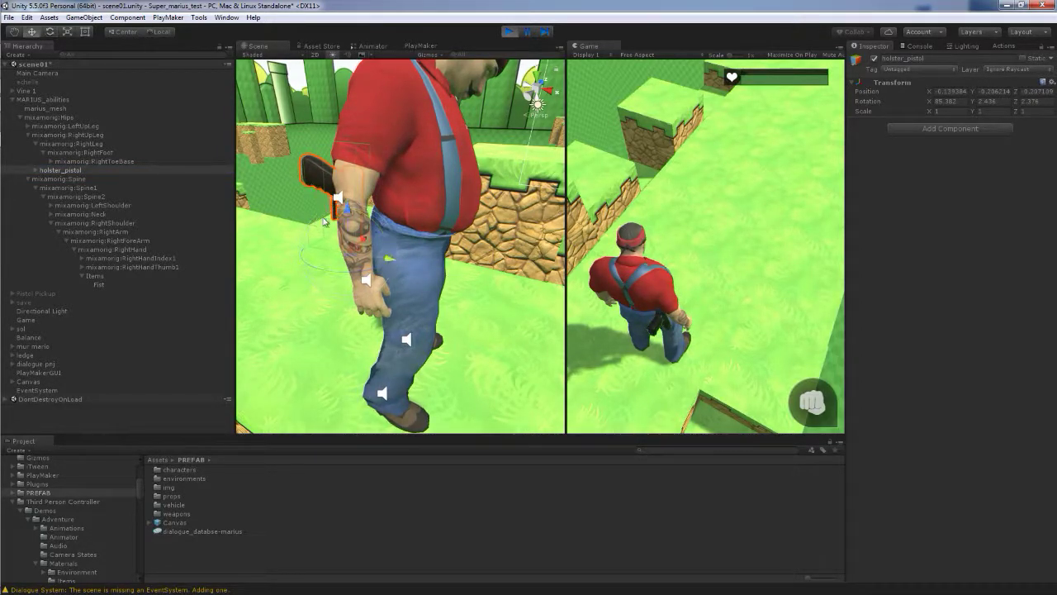
left_click_drag(376, 264, 417, 278)
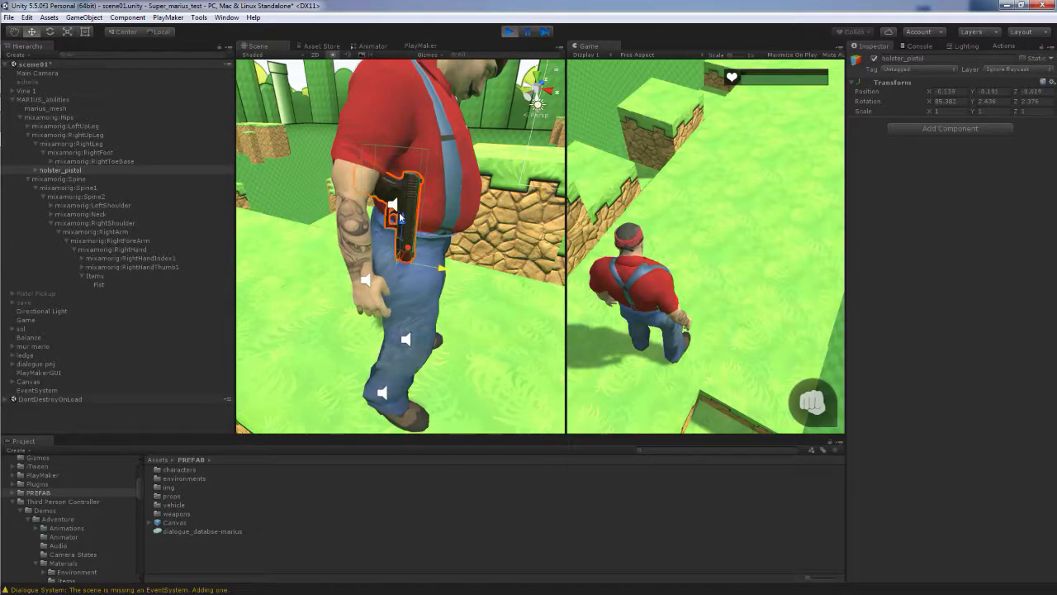
mouse_move(399, 217)
left_mouse_down()
mouse_move(439, 283)
mouse_move(411, 271)
mouse_move(429, 274)
left_mouse_up()
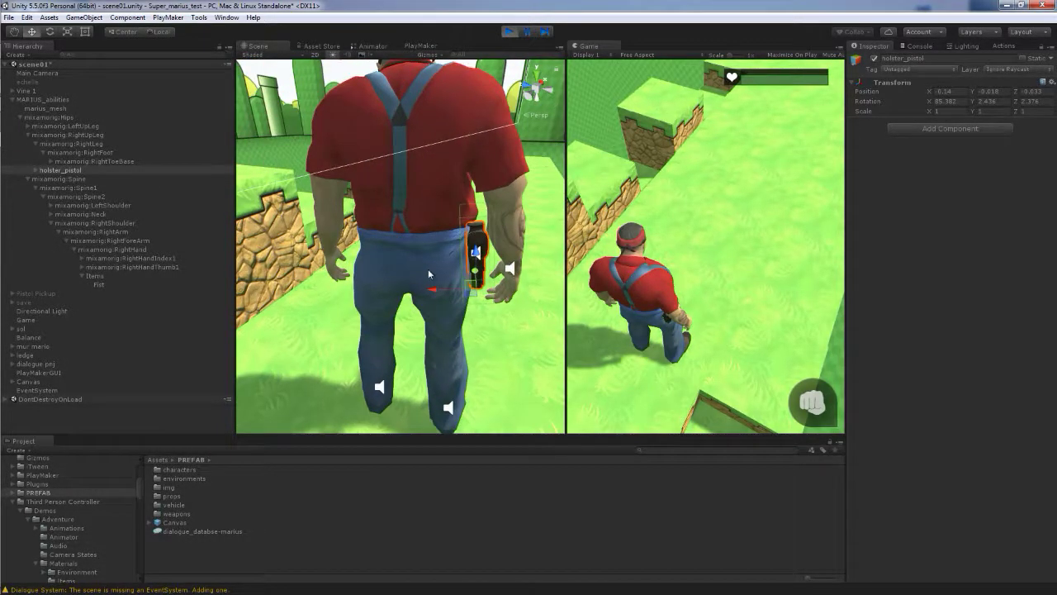
left_click_drag(476, 253, 327, 269)
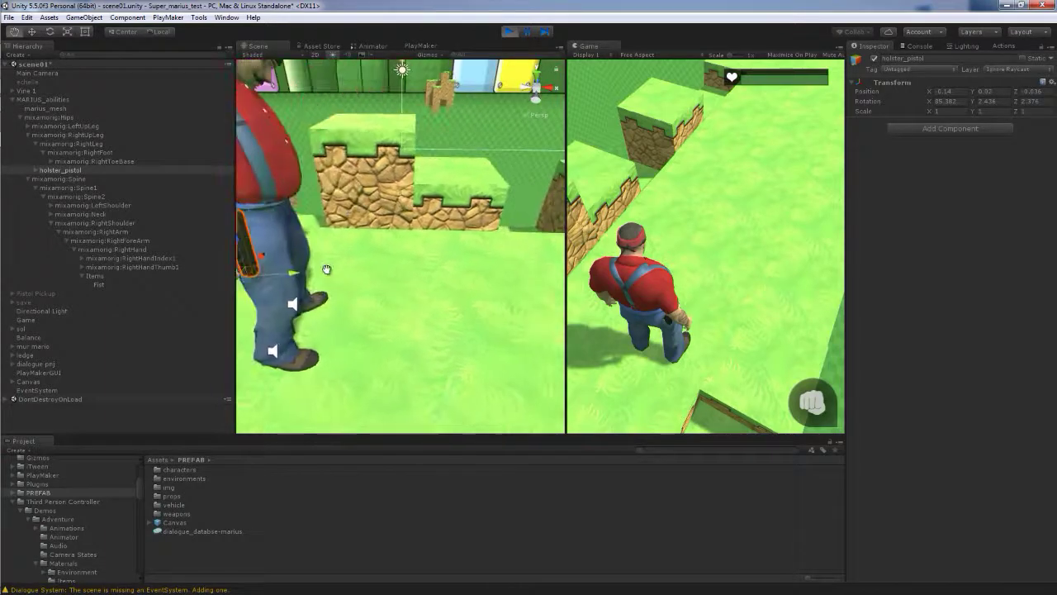
- Nudge the holster along X to -0.149, orbiting around Marius to check the fit from behind
mouse_move(328, 269)
left_mouse_down("alt")
mouse_move(424, 268)
mouse_move(300, 251)
left_mouse_up("alt")
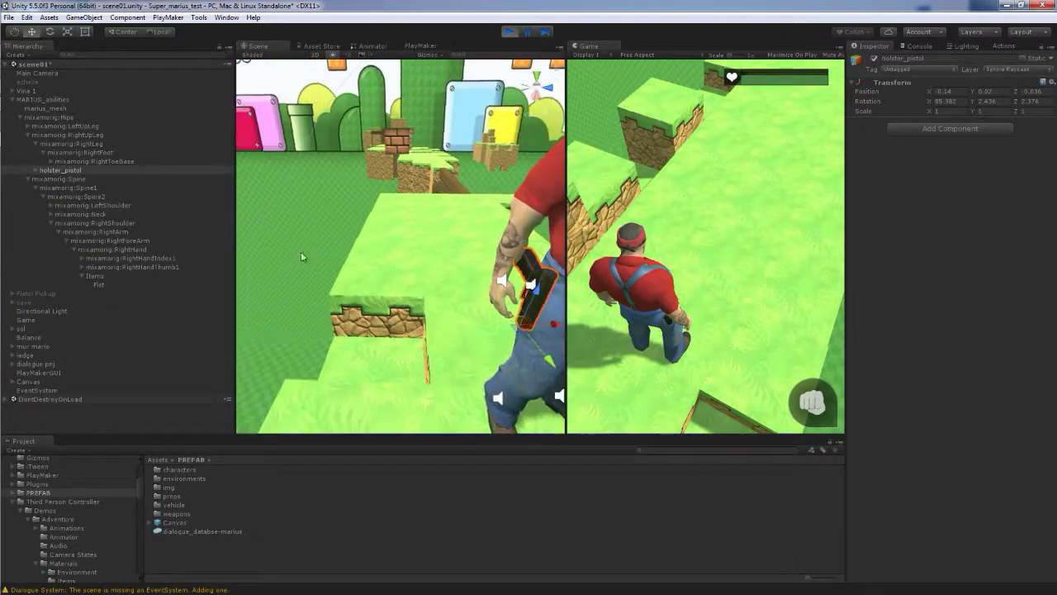
mouse_move(301, 252)
middle_mouse_down()
mouse_move(382, 264)
mouse_move(358, 258)
middle_mouse_up()
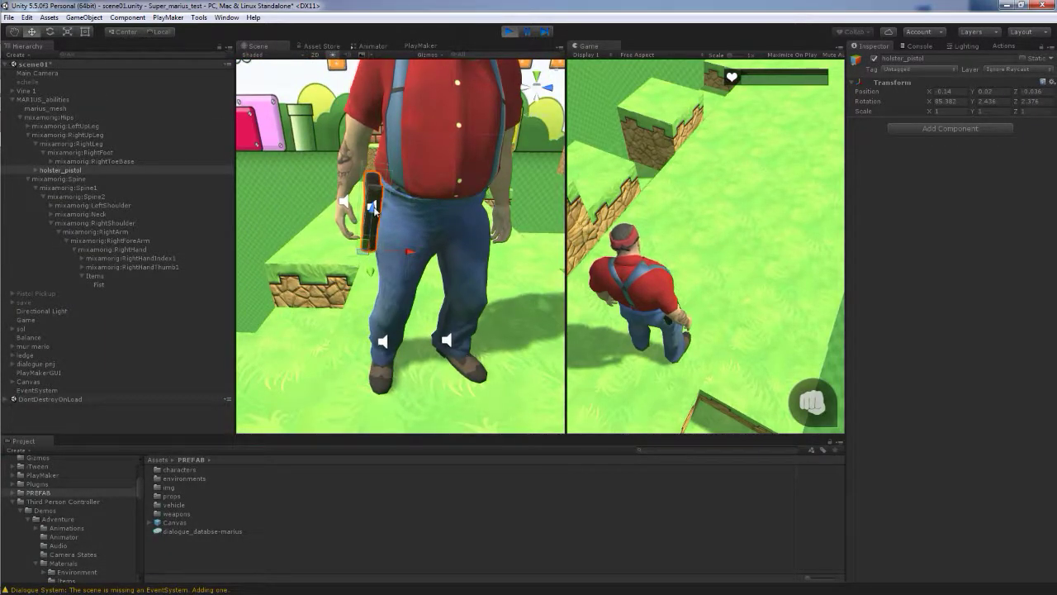
left_click_drag(405, 246, 406, 247)
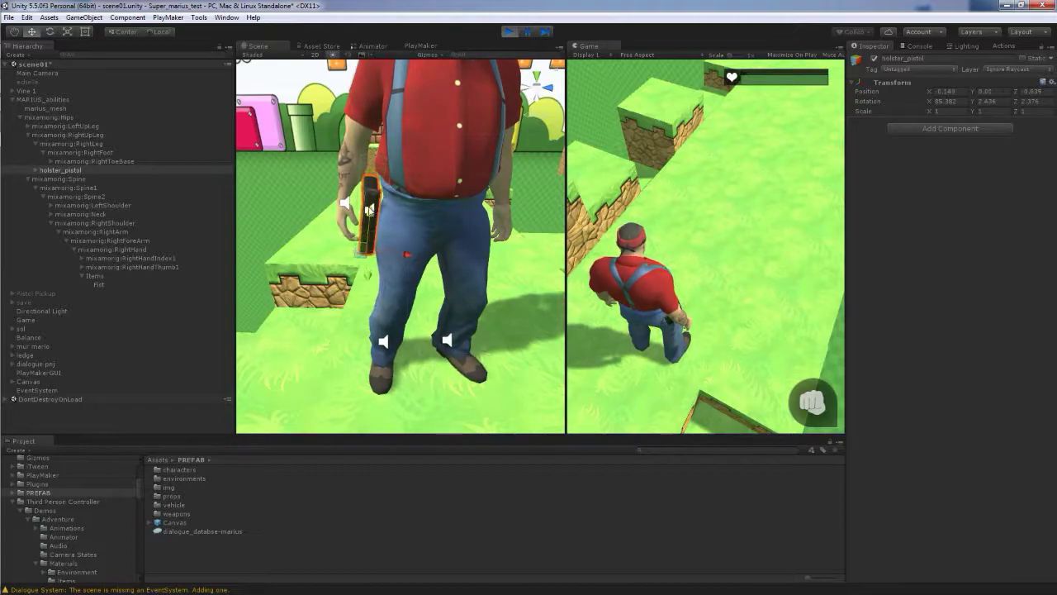
left_click_drag(369, 213, 256, 229, "alt")
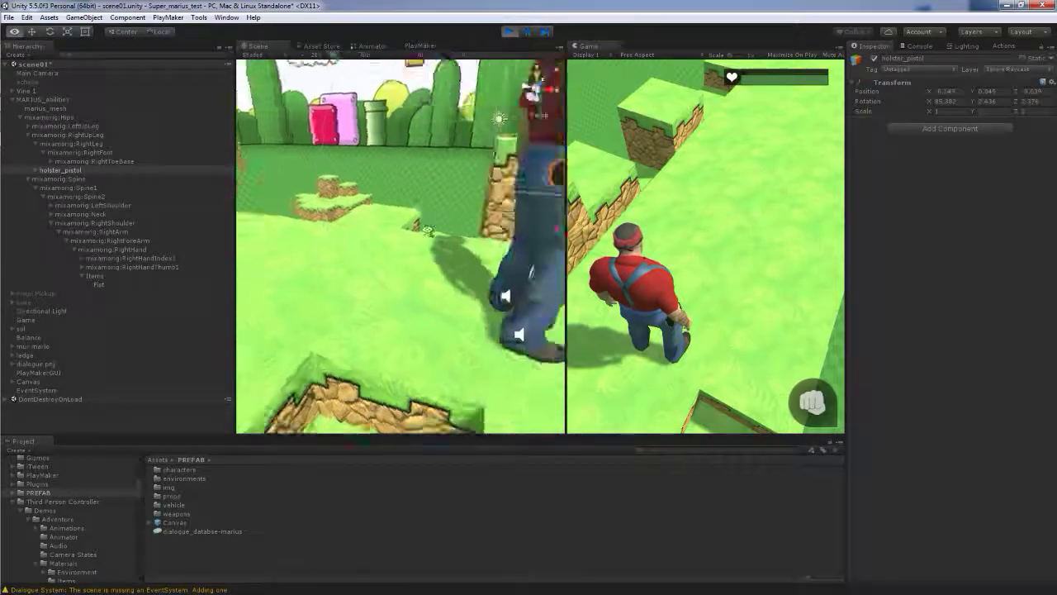
scroll(249, 222, "up", 4)
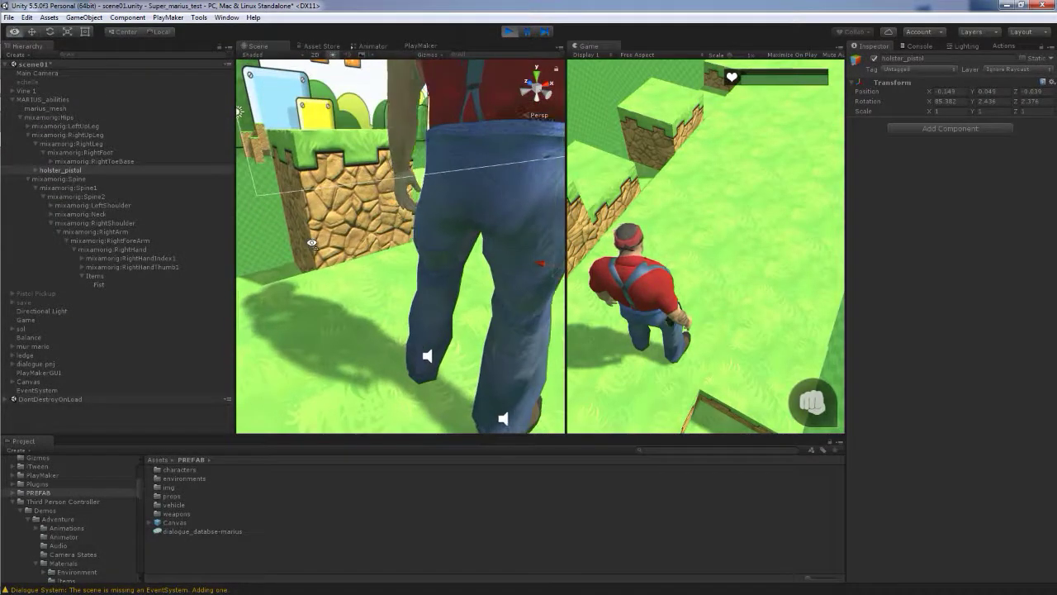
mouse_move(250, 222)
left_mouse_down("alt")
mouse_move(451, 225)
mouse_move(363, 234)
left_mouse_up("alt")
scroll(451, 225, "down", 3)
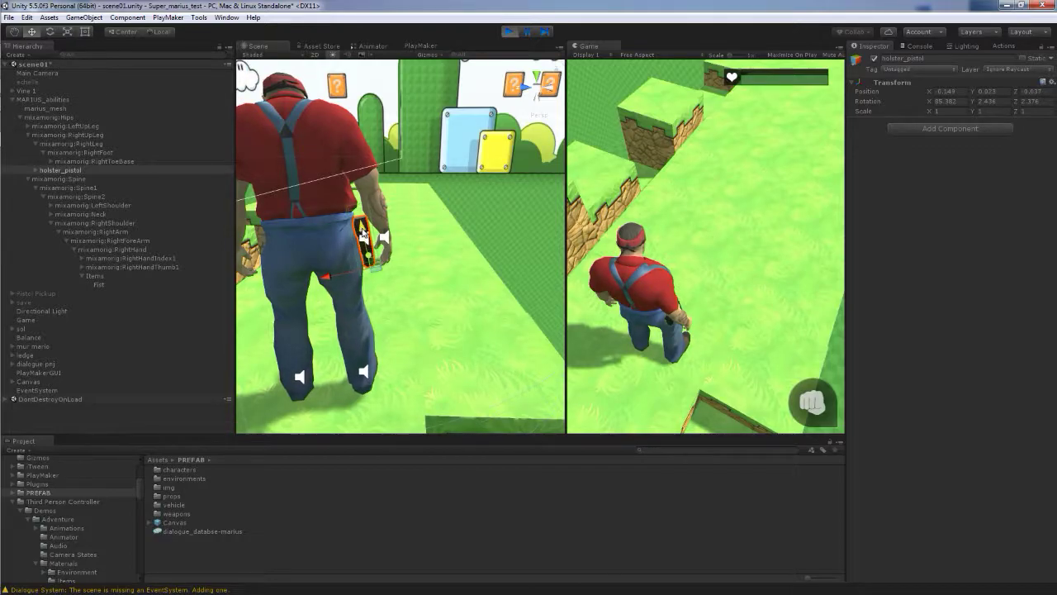
scroll(362, 235, "down", 3)
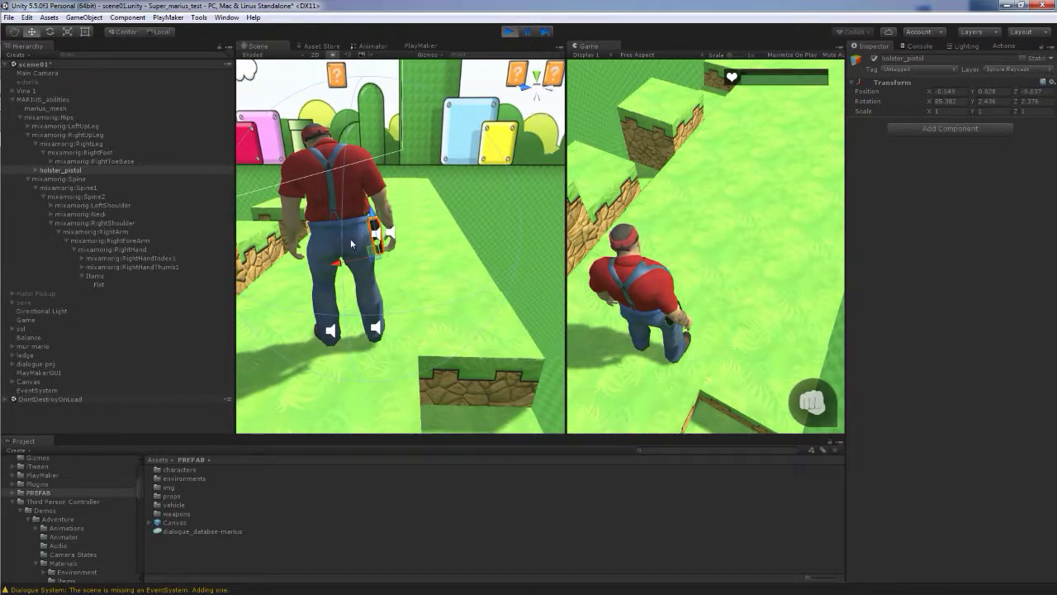
left_click_drag(351, 244, 353, 287, "alt")
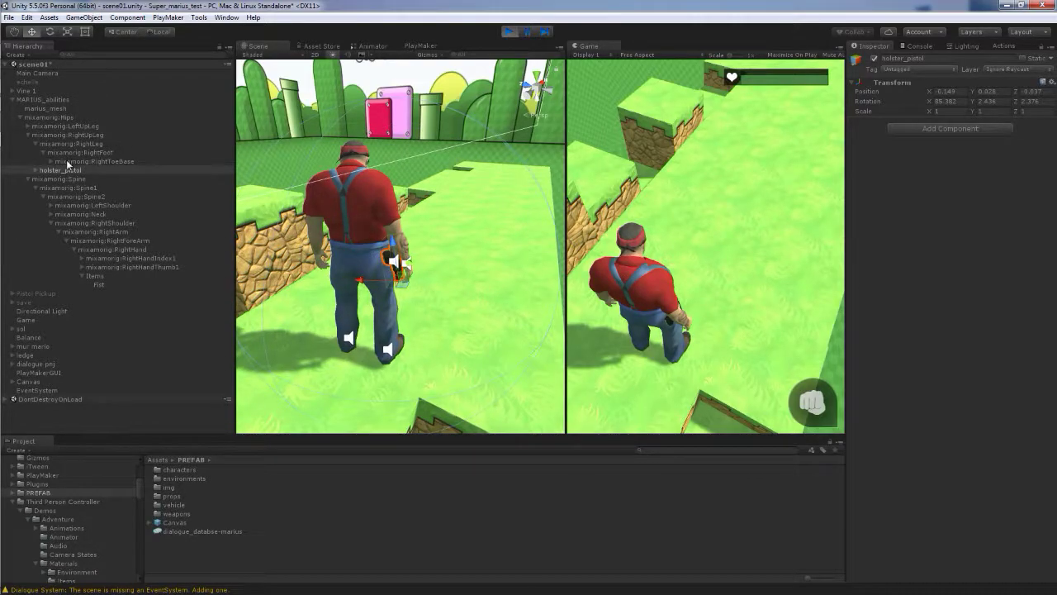
middle_click_drag(338, 223, 364, 223)
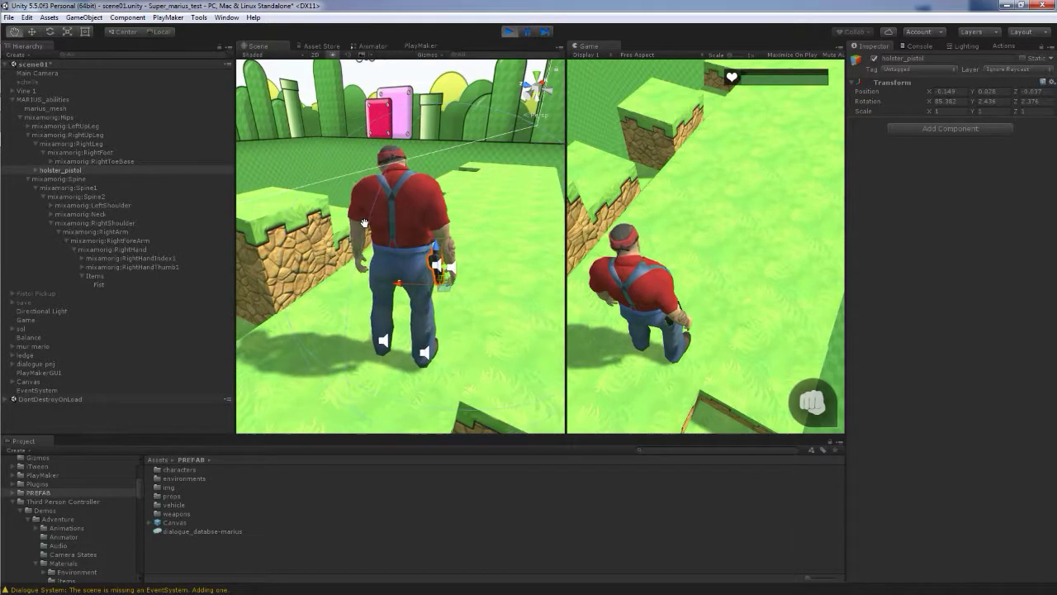
mouse_move(360, 234)
left_mouse_down("alt")
mouse_move(406, 234)
mouse_move(390, 238)
left_mouse_up("alt")
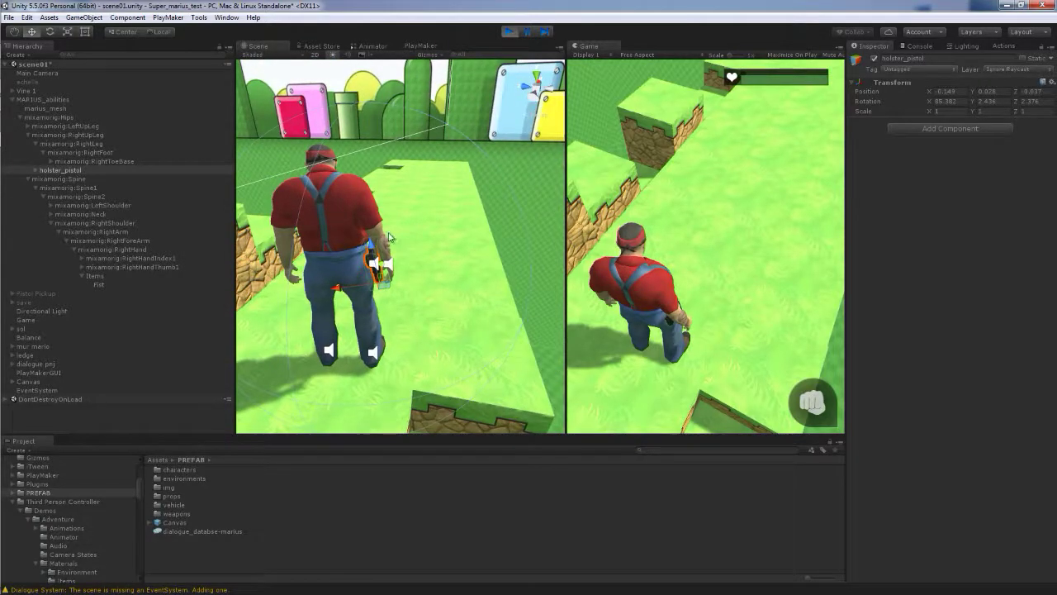
- Reveal holster_pistol under RightUpLeg and copy its Transform (X -0.149, Y 0.078, Z -0.637)
left_click(36, 144)
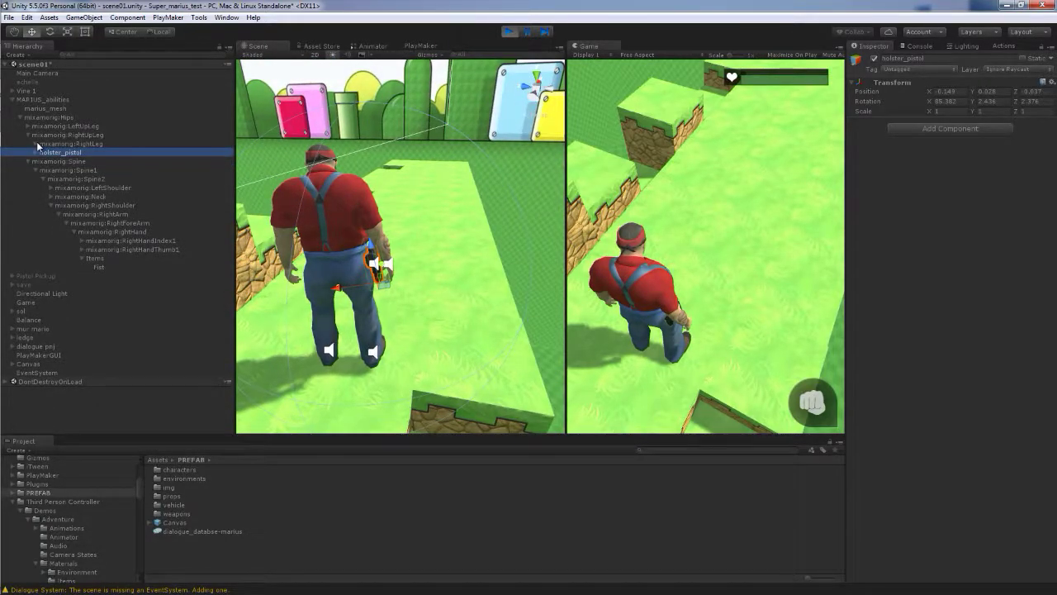
left_click(28, 135)
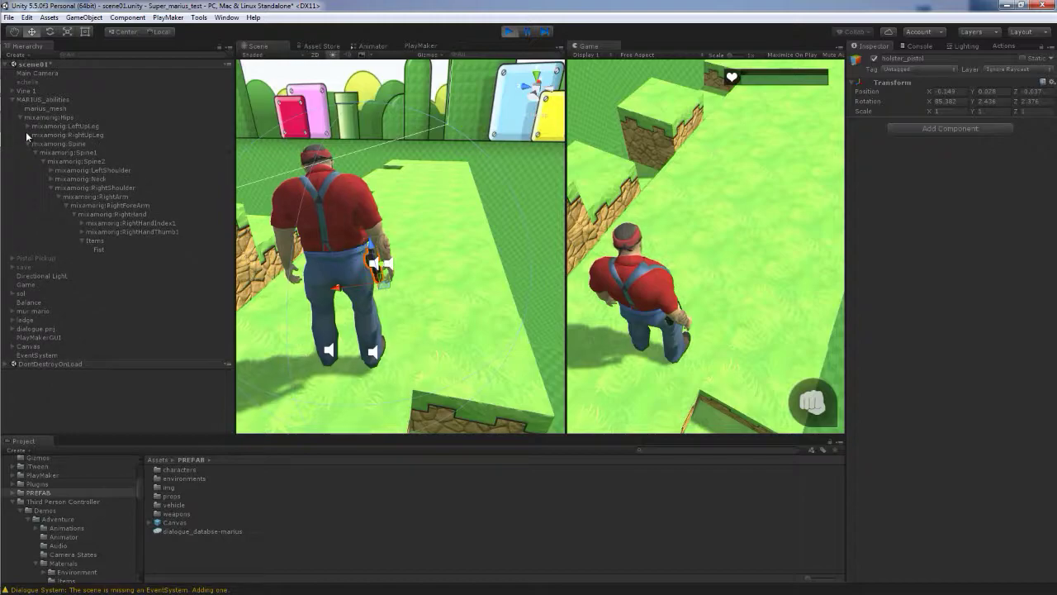
left_click(28, 136)
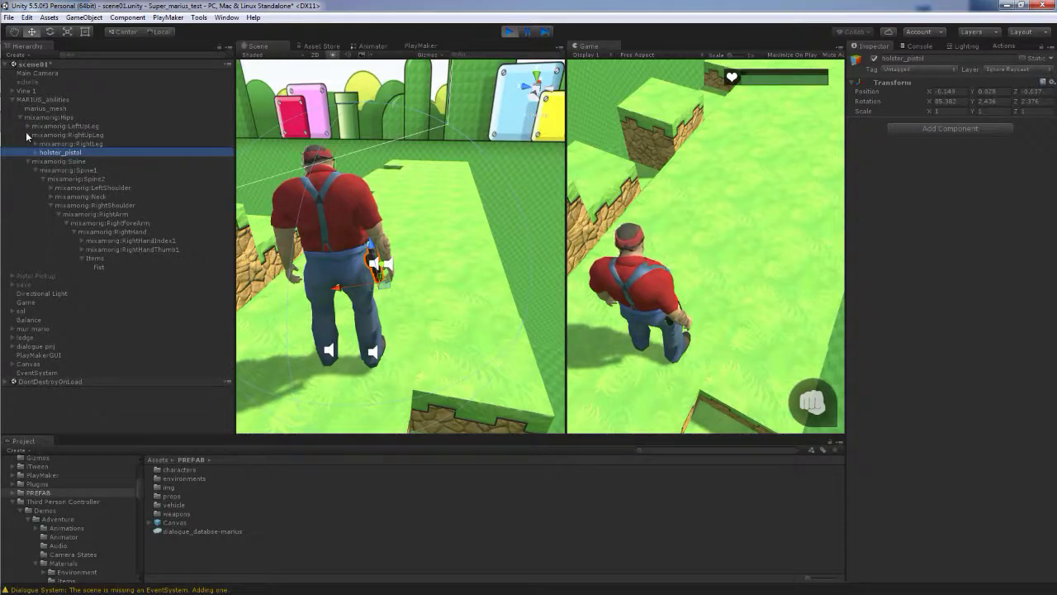
middle_click_drag(328, 255, 428, 285)
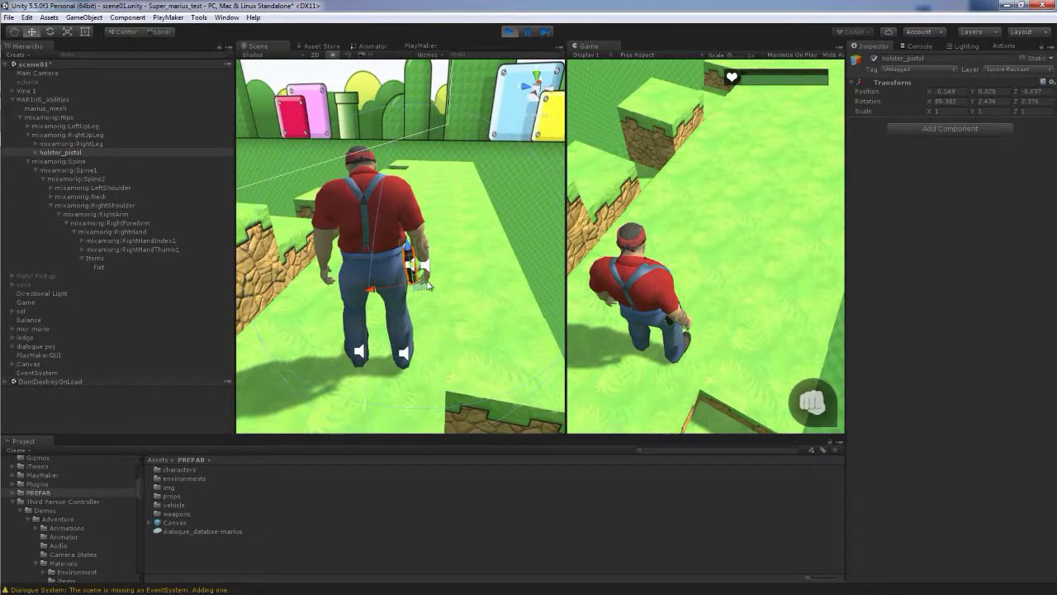
left_click(1052, 83)
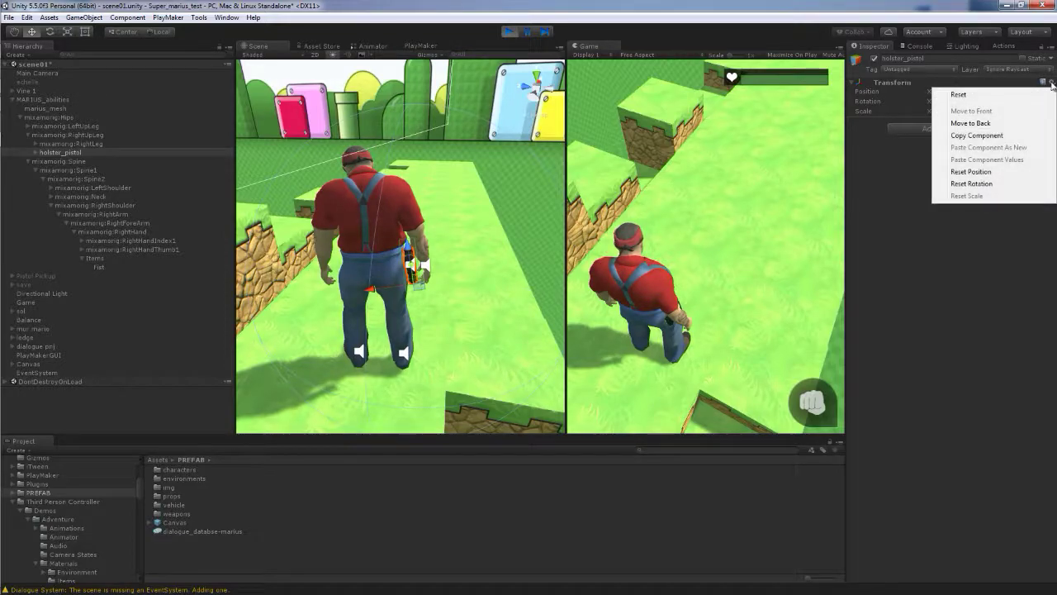
left_click(977, 137)
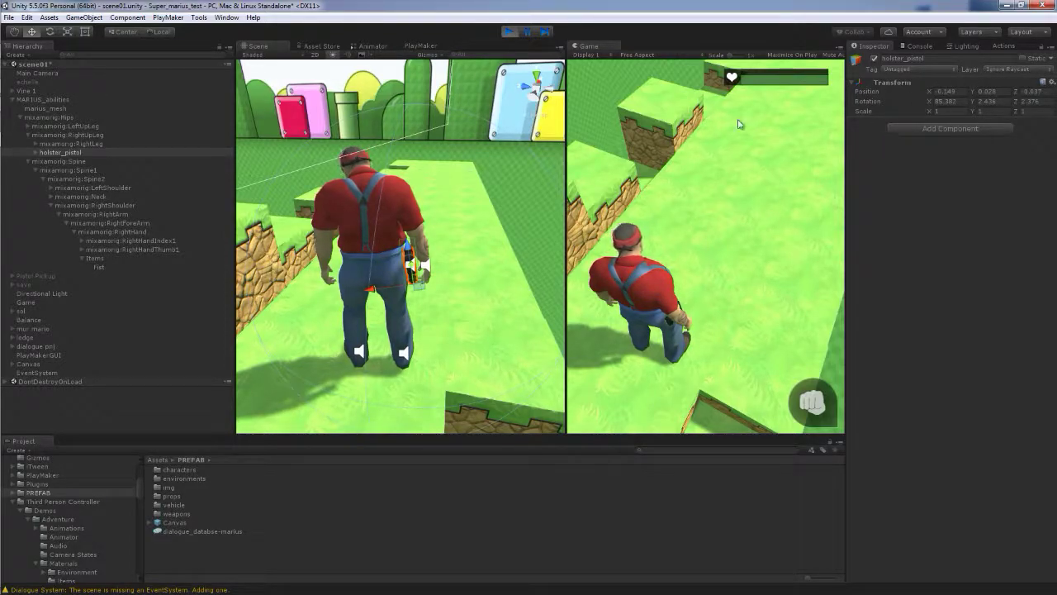
- Stop play mode, then select and frame holster_pistol in the Scene view
left_click(509, 33)
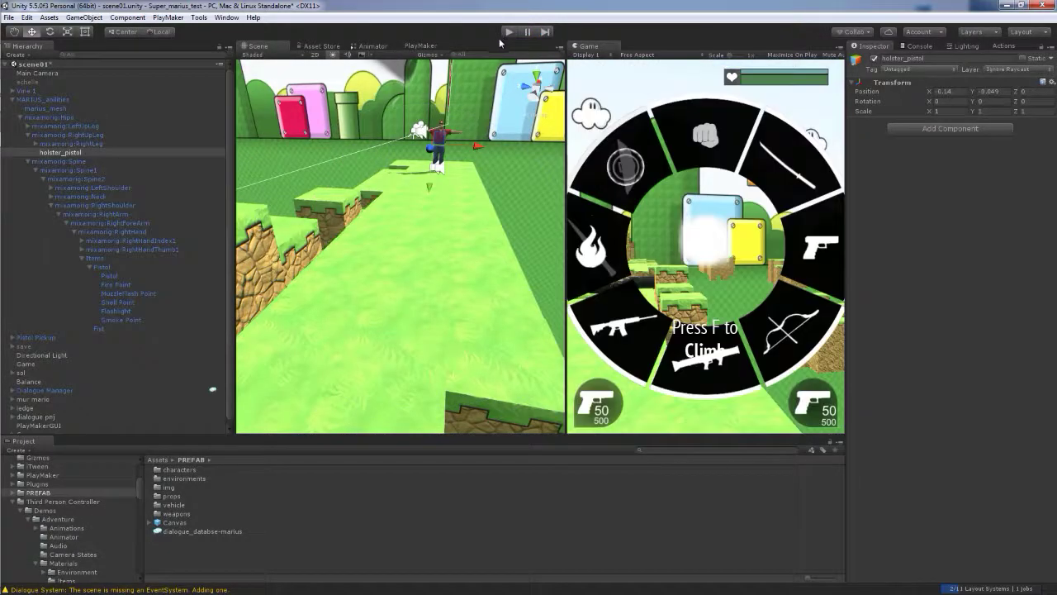
double_click(55, 149)
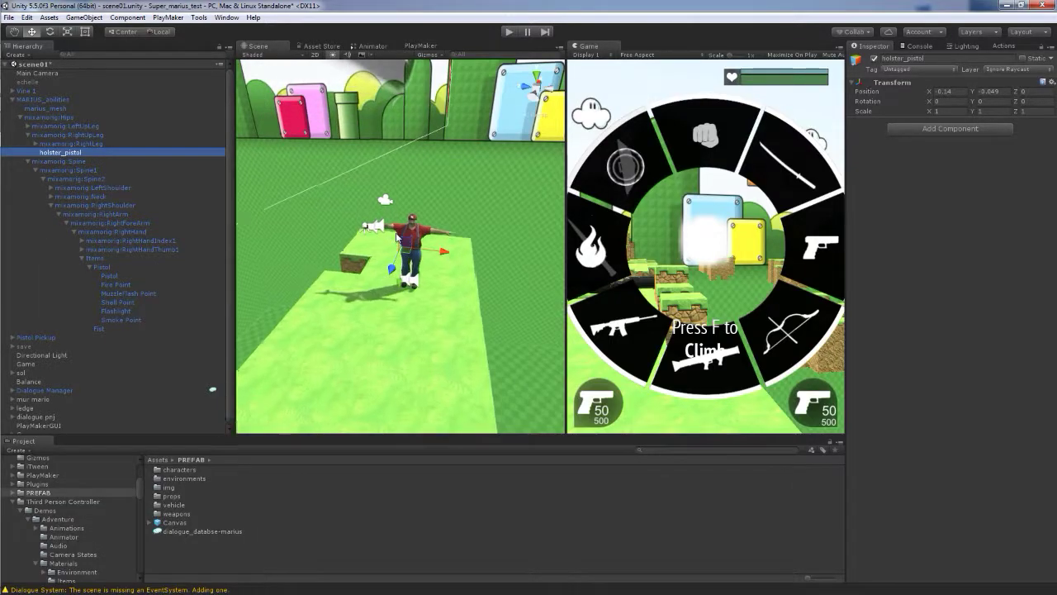
scroll(354, 228, "up", 5)
scroll(355, 228, "down", 5)
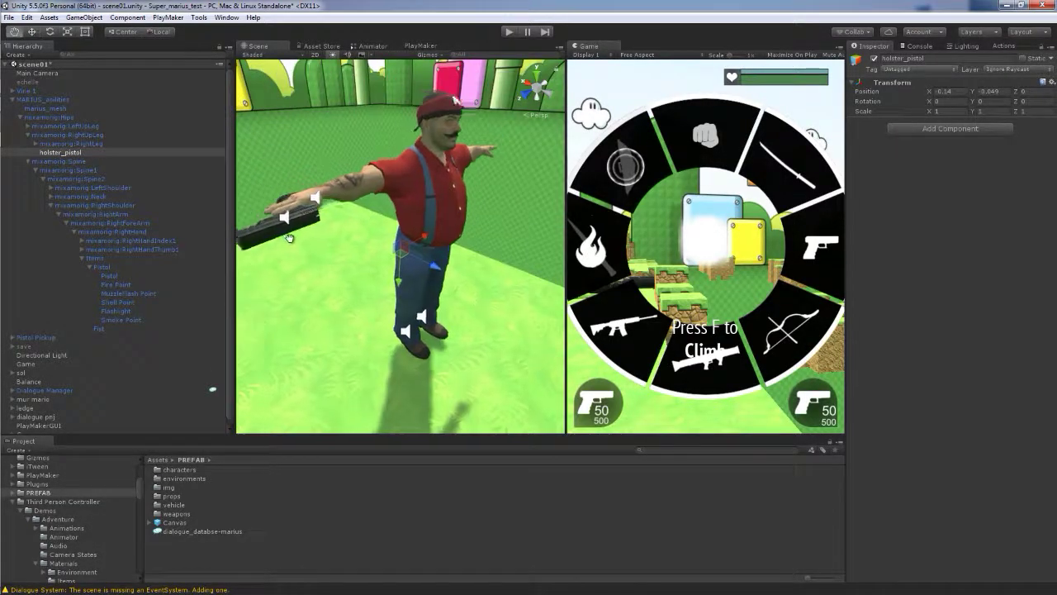
left_click_drag(290, 218, 288, 237, "alt")
left_click_drag(456, 209, 463, 209, "alt")
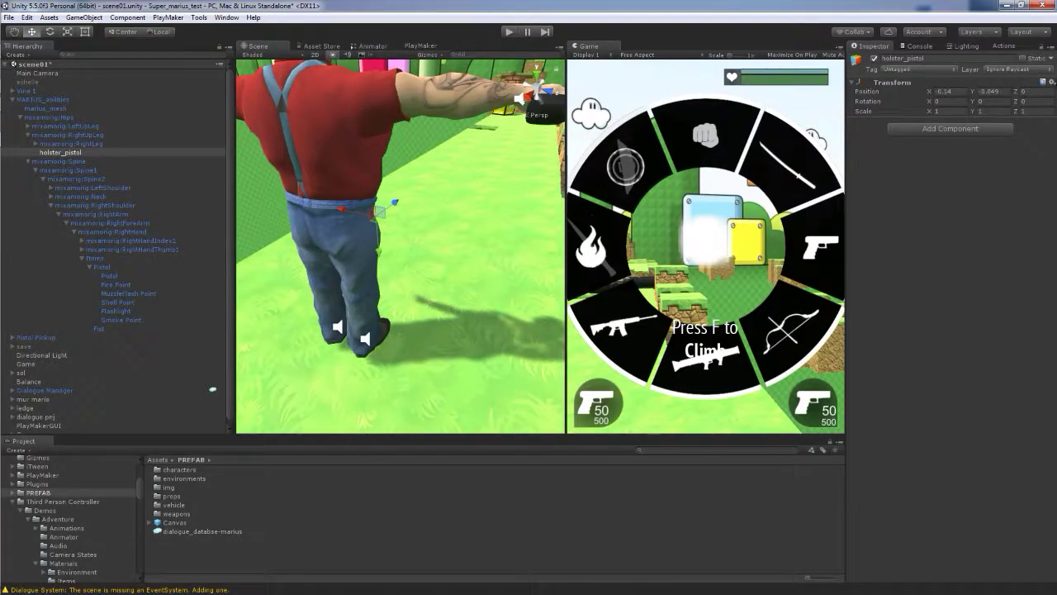
- Paste the copied Transform values onto holster_pistol and dock the Game view as the large central panel
left_click(1052, 83)
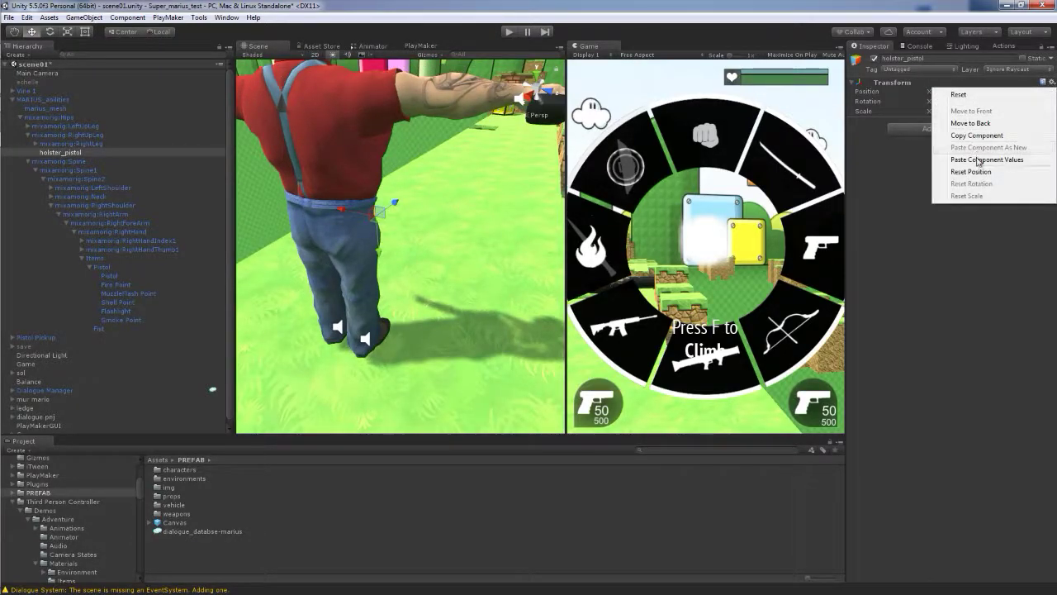
left_click(1022, 161)
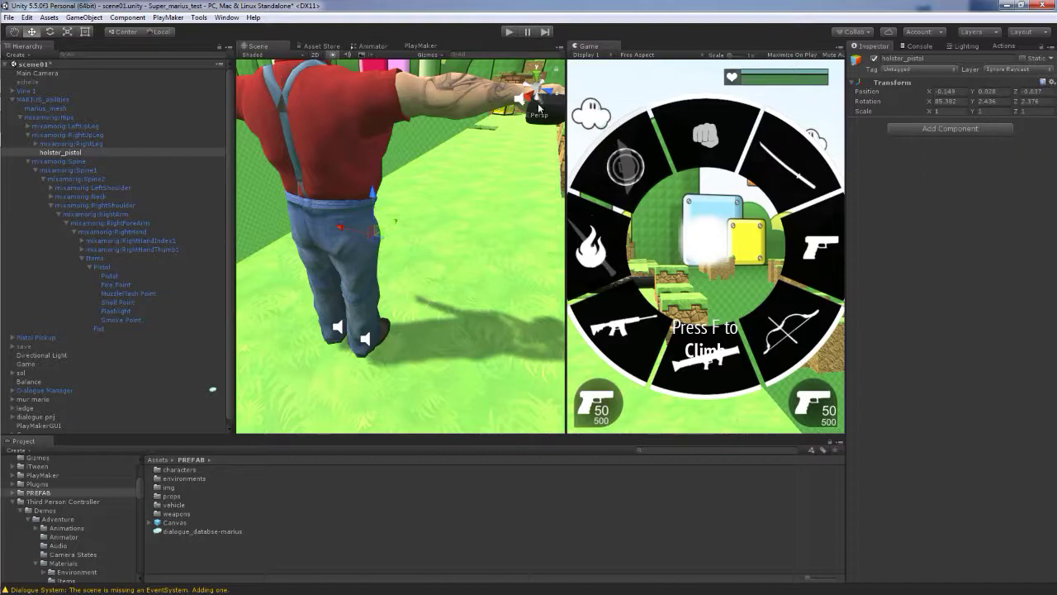
left_click_drag(585, 46, 473, 52)
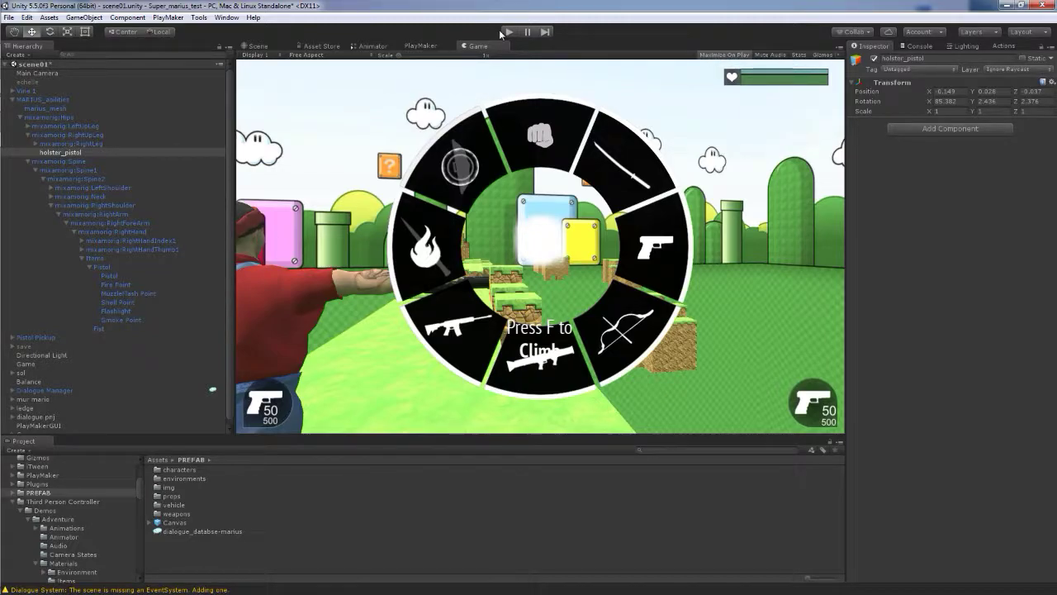
- Start a playtest, keep the fist on the weapon wheel, and maximise the Game view
left_click(509, 32)
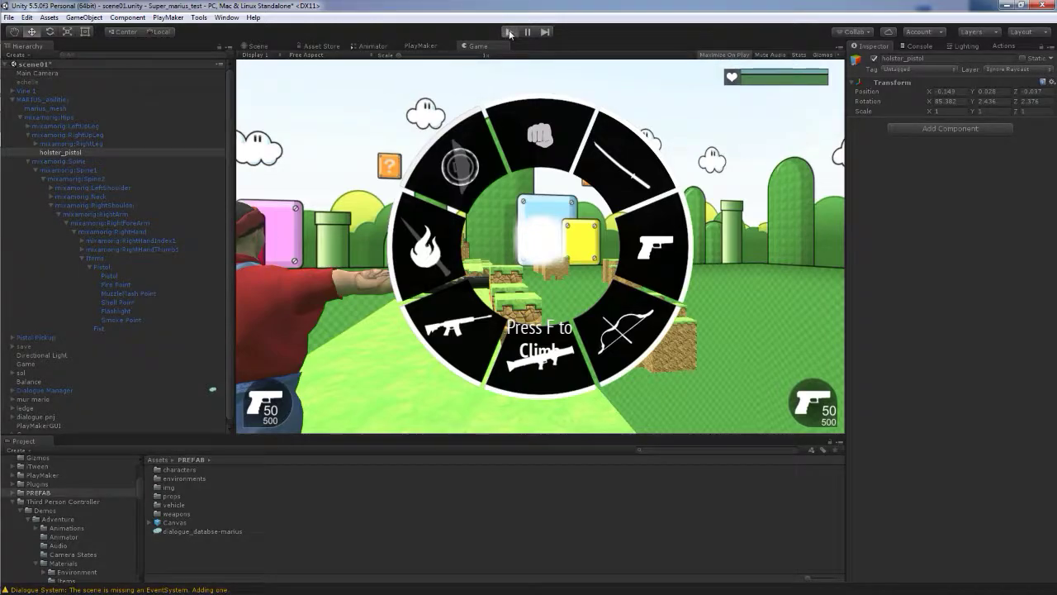
left_click(554, 90)
key("shift+space")
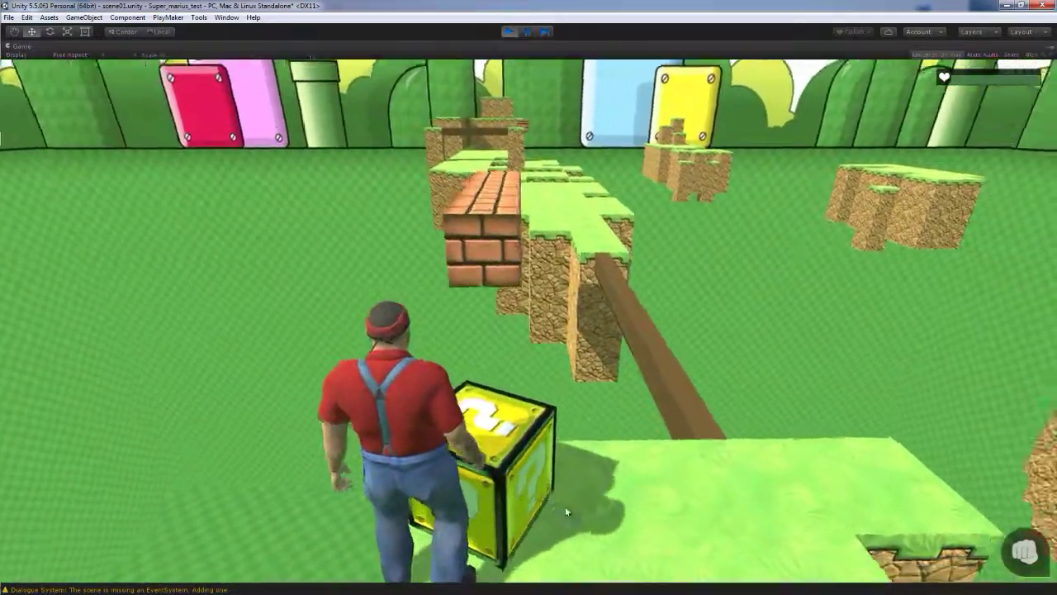
- Equip the pistol with key 2, holster it via the weapon wheel, and run Marius forward
key("2")
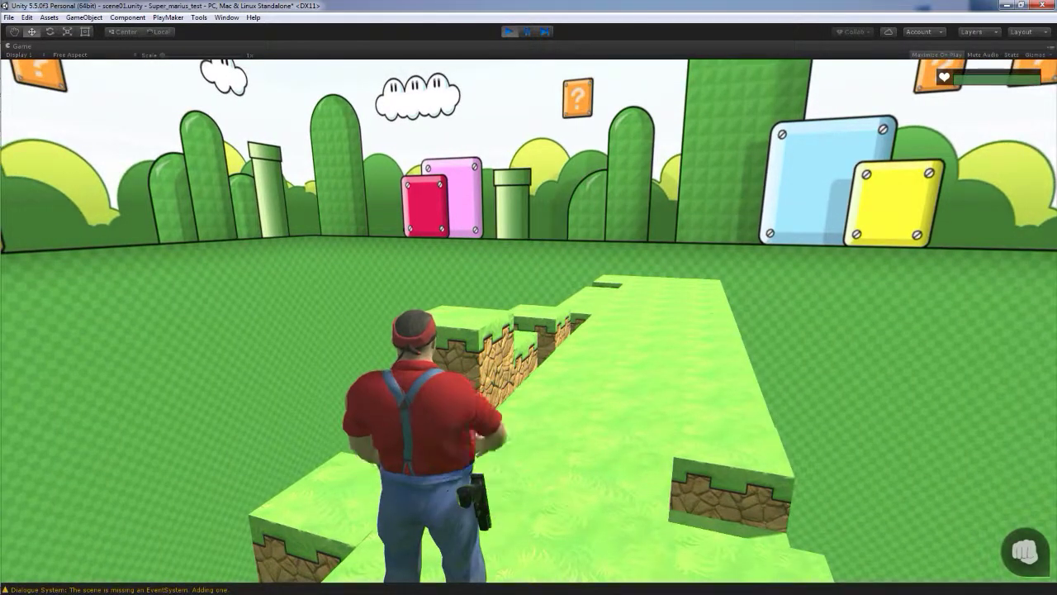
key("Tab")
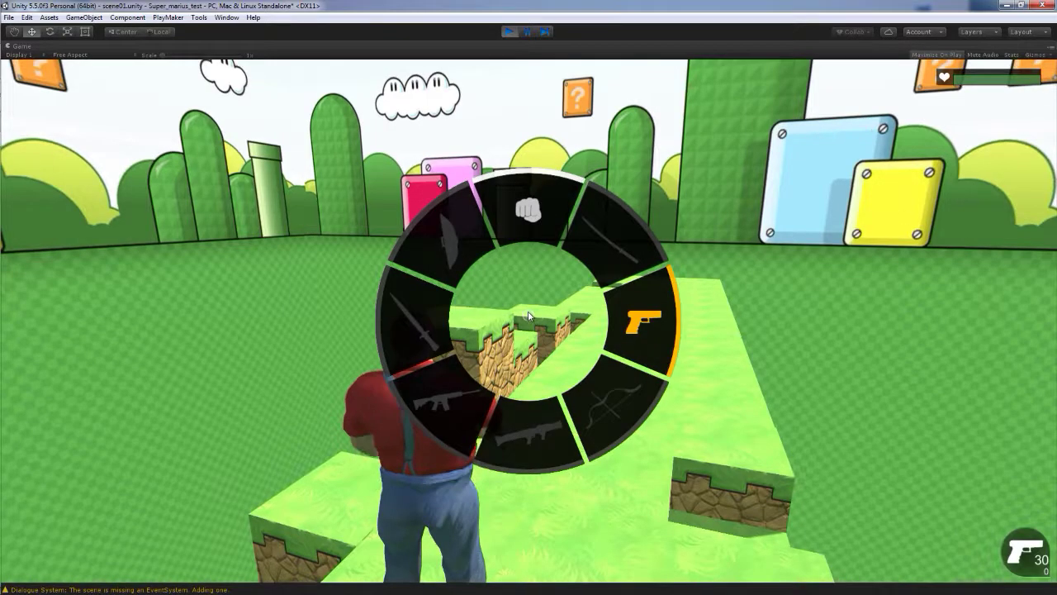
left_click(547, 196)
key("w")
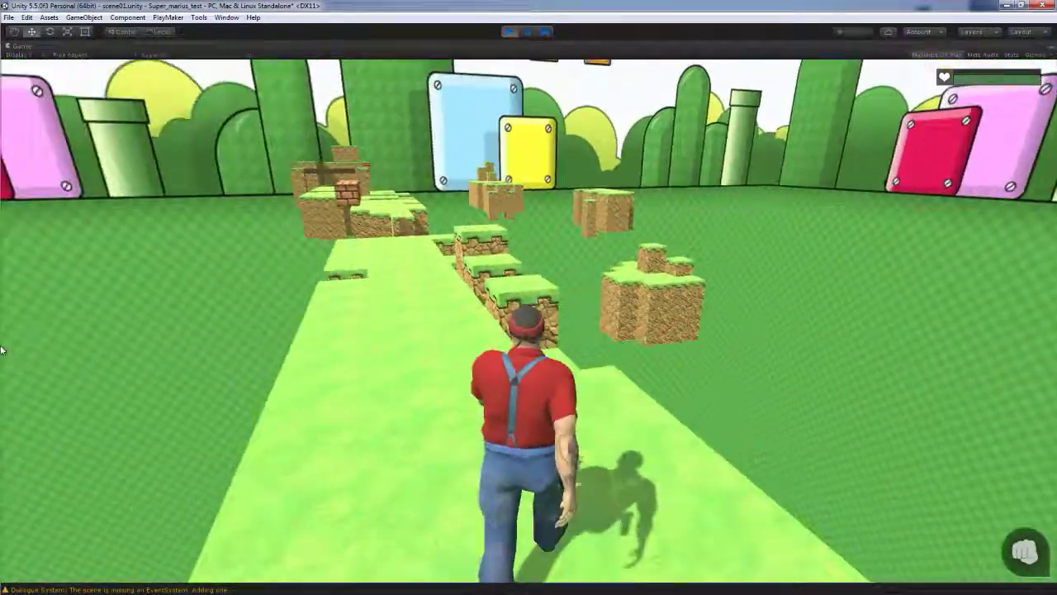
mouse_move(32, 324)
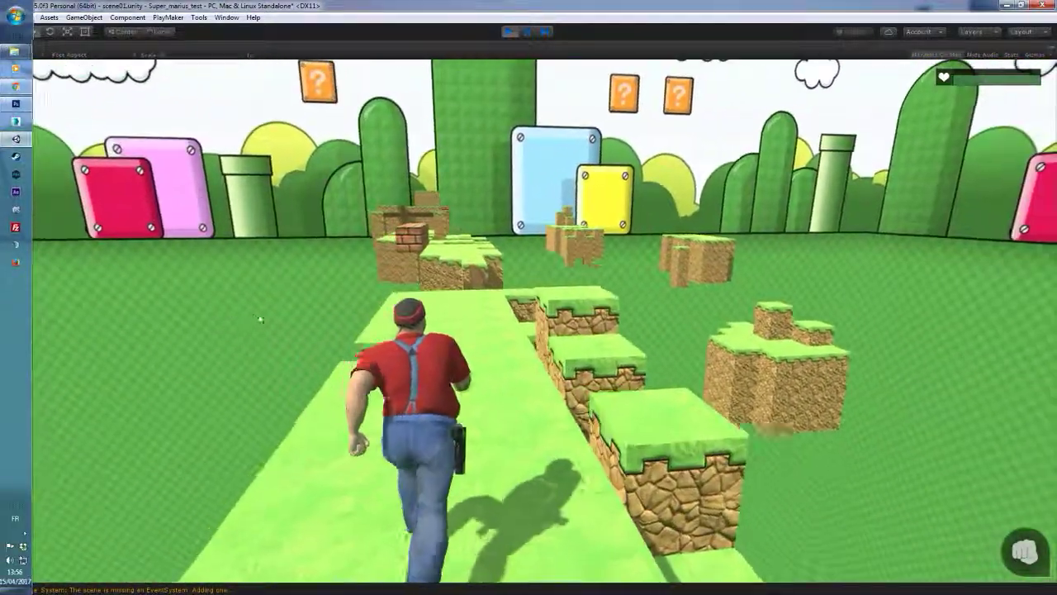